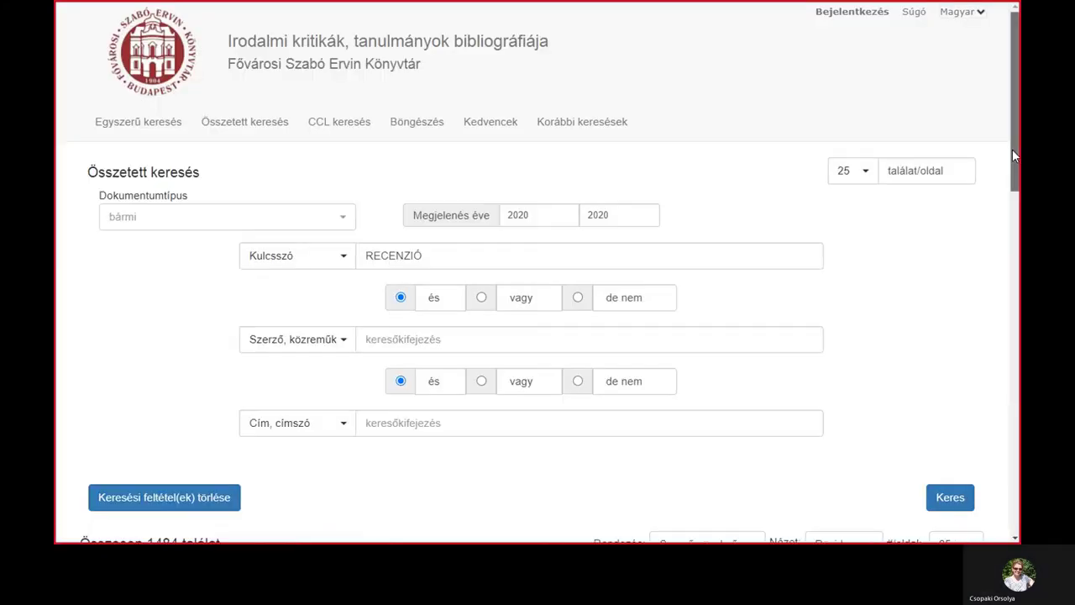
# - Clear all search conditions and run an advanced search for "ESTERHÁZY PÉTER" as author or contributor
pyautogui.moveTo(1012, 148); pyautogui.dragTo(1013, 295)
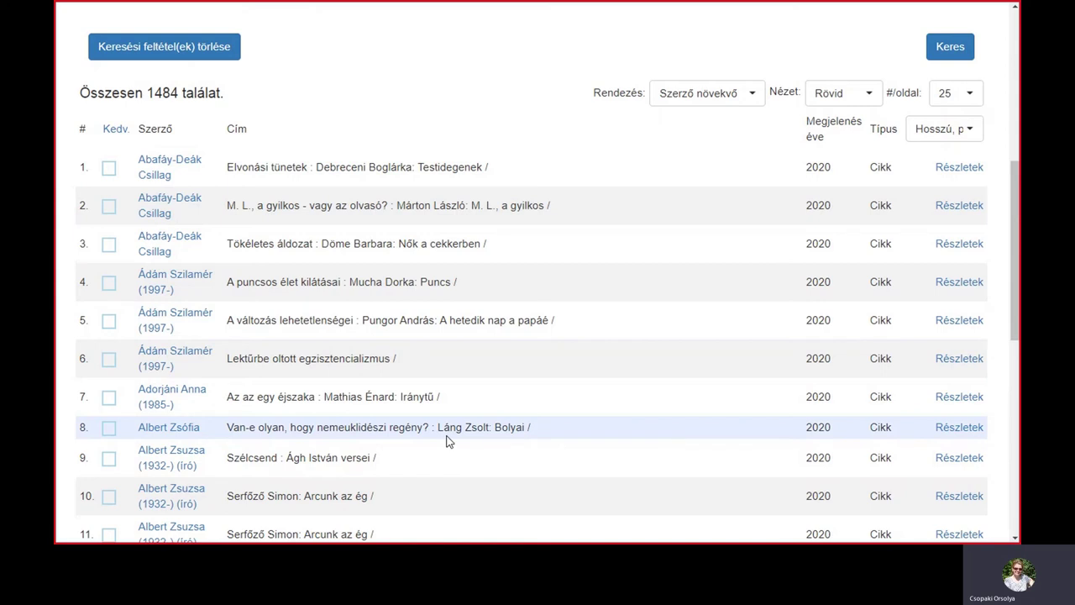
pyautogui.scroll(-1, 447, 441)
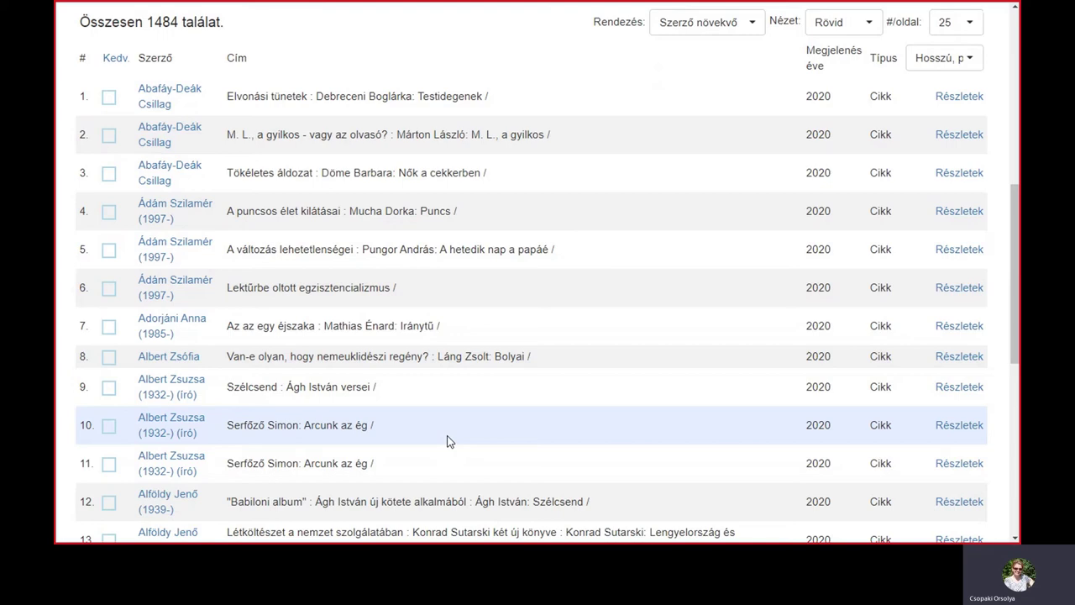
pyautogui.scroll(5, 465, 436)
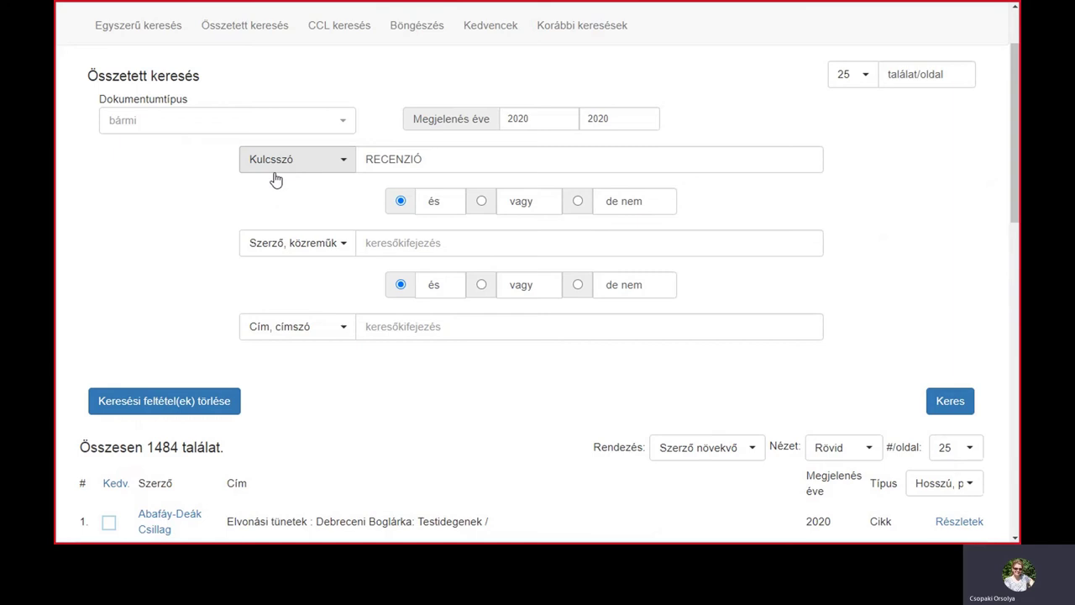
pyautogui.click(225, 403)
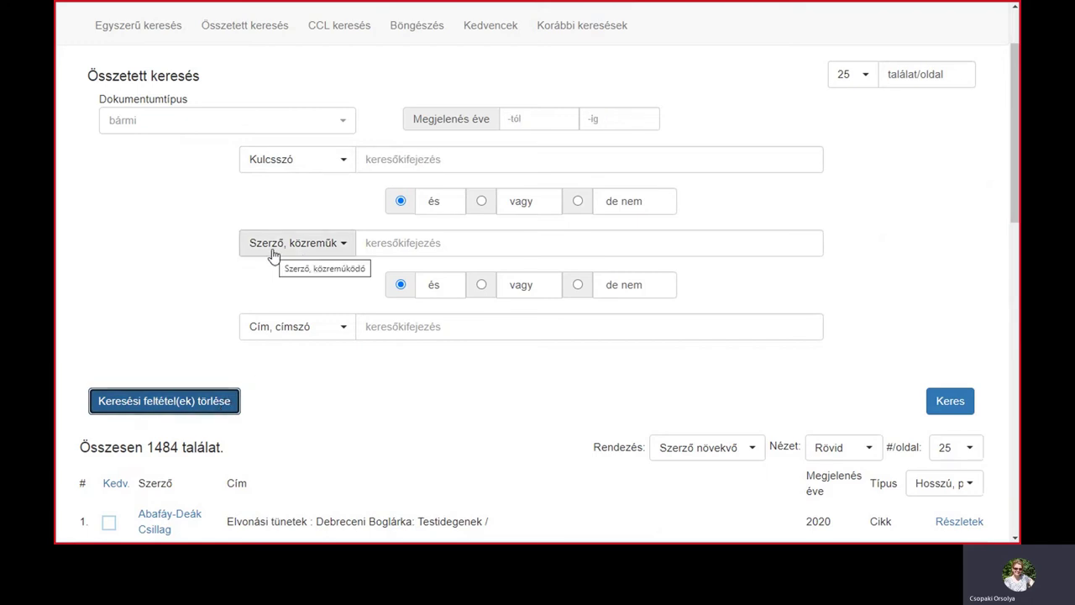
pyautogui.click(415, 242)
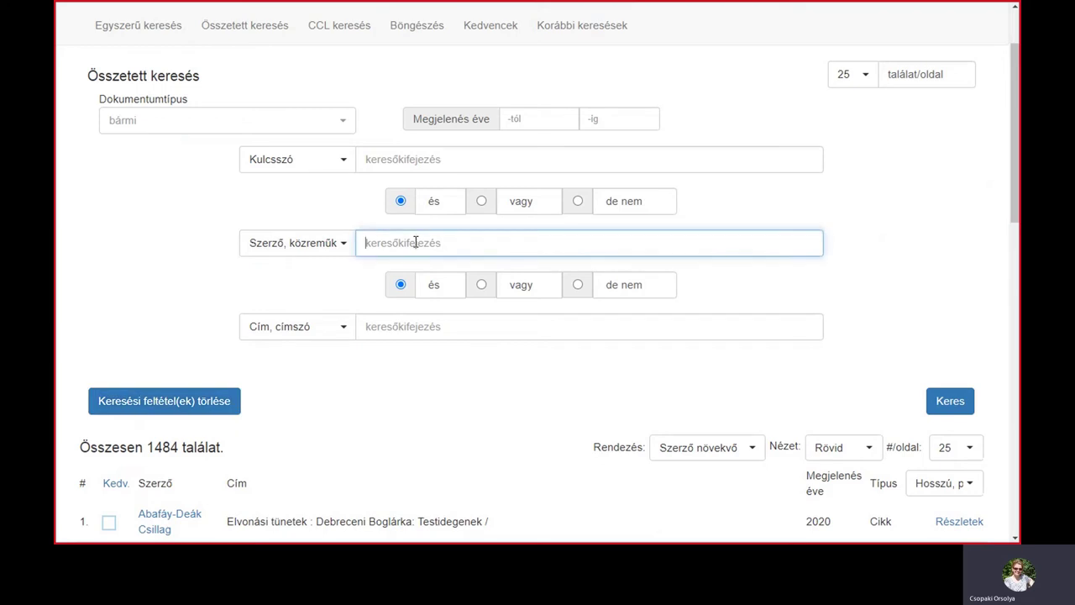
pyautogui.write('ESTERHÁZY PÉTER')
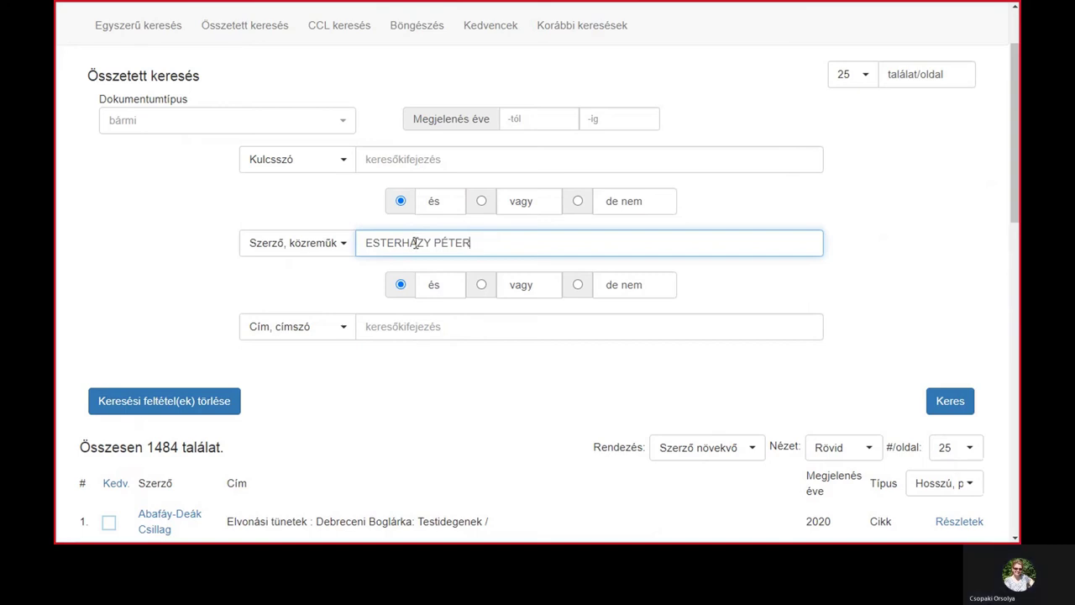
pyautogui.press('Return')
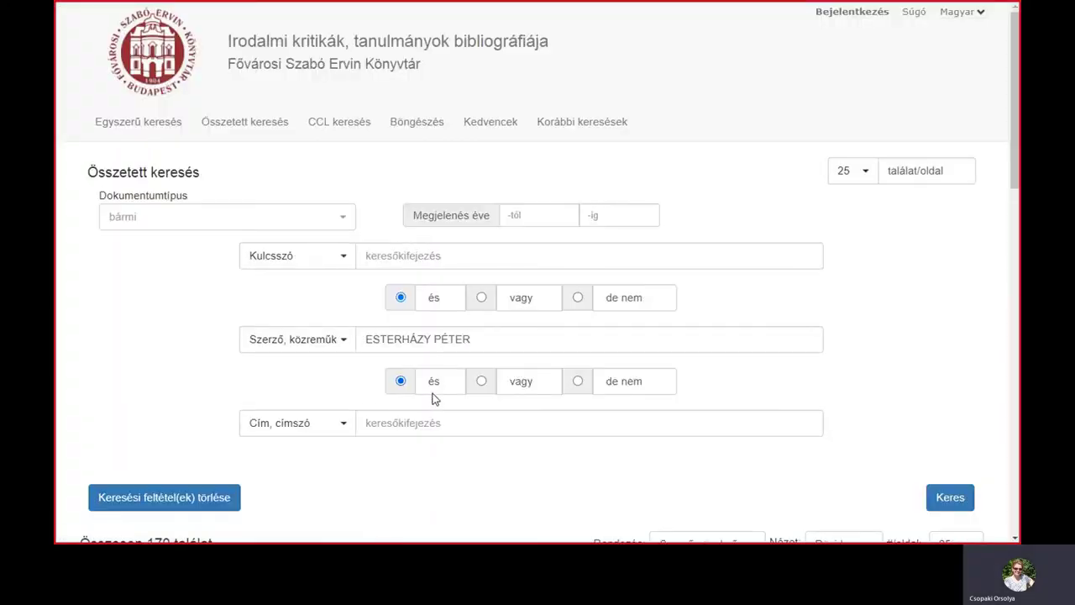
pyautogui.scroll(-5, 434, 398)
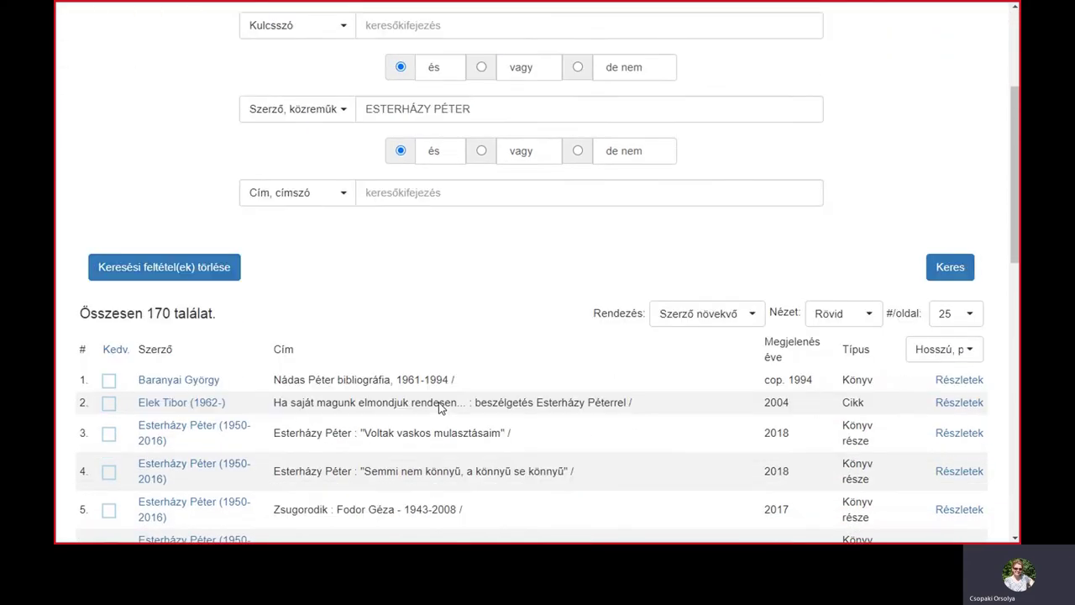
pyautogui.scroll(-1, 436, 411)
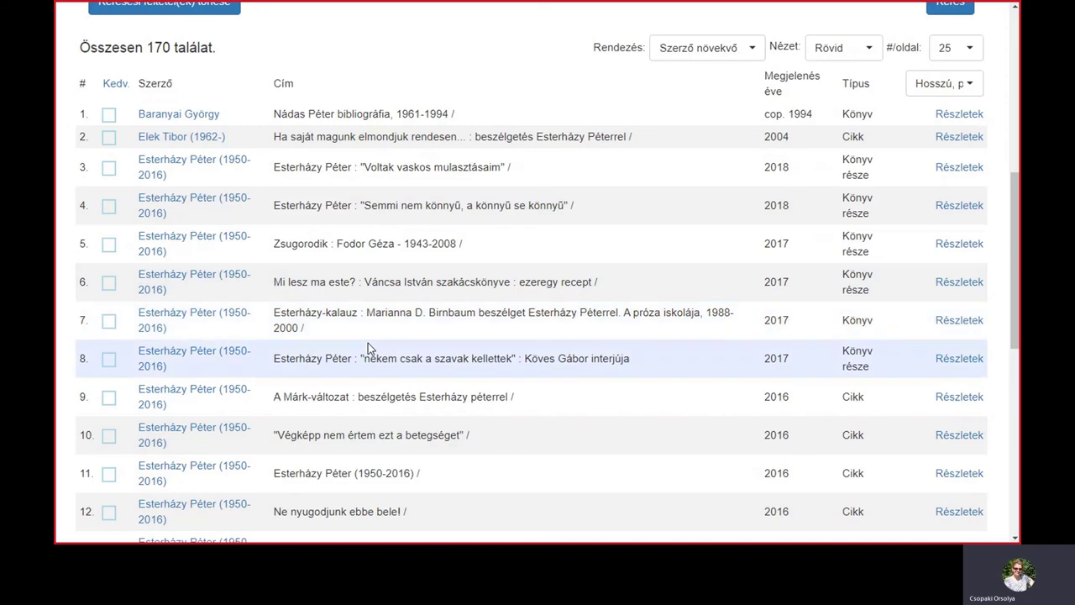
# - Switch the author condition to subject heading (Tárgyszó) and search for "ESTERHÁZY PÉTER HARMONIA C%"
pyautogui.scroll(5, 386, 344)
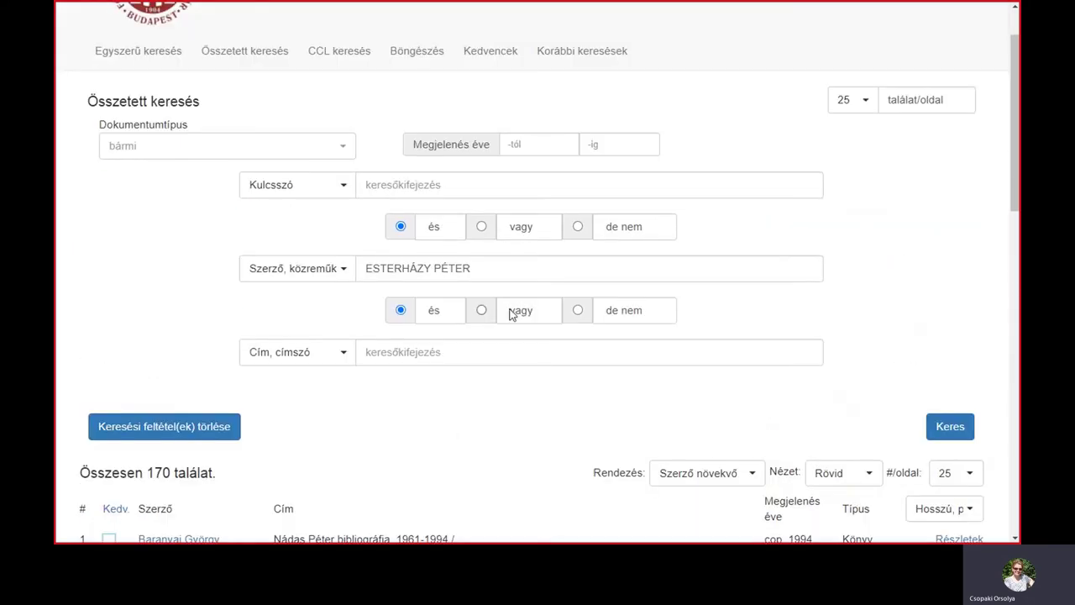
pyautogui.click(350, 279)
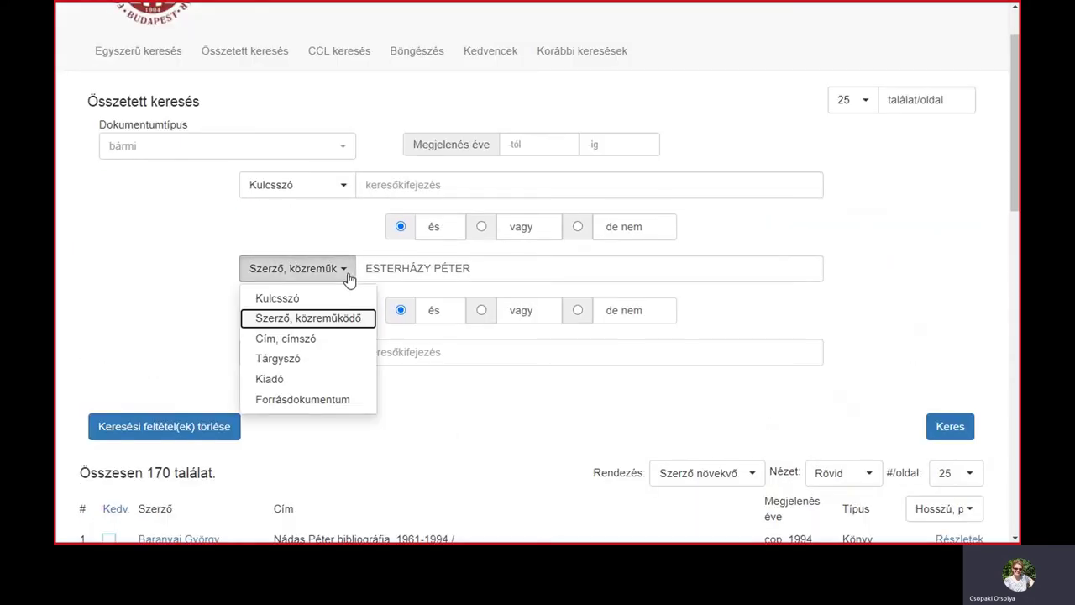
pyautogui.click(322, 359)
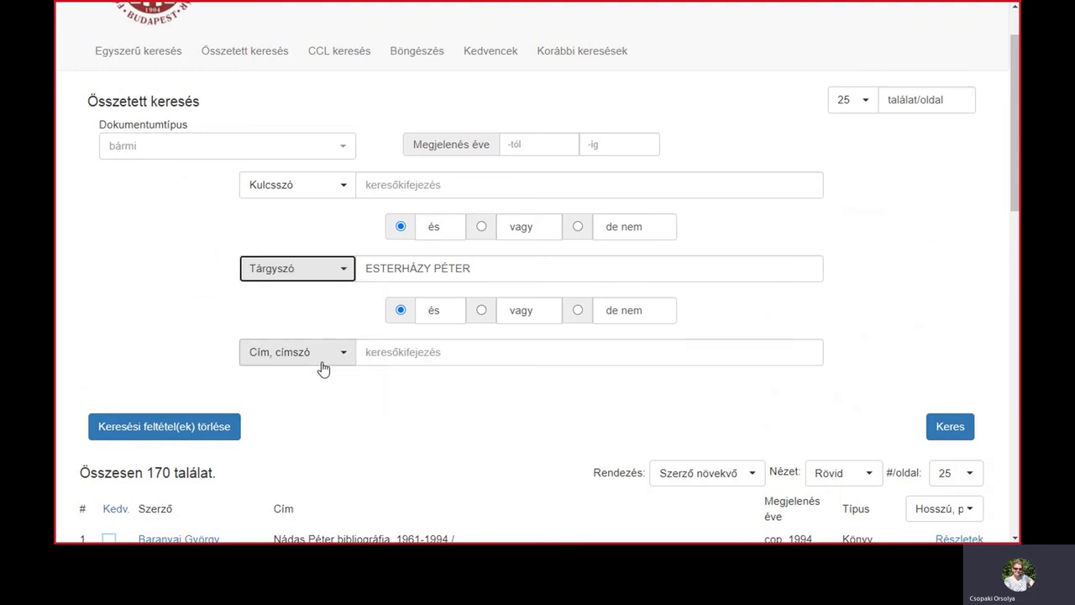
pyautogui.click(502, 275)
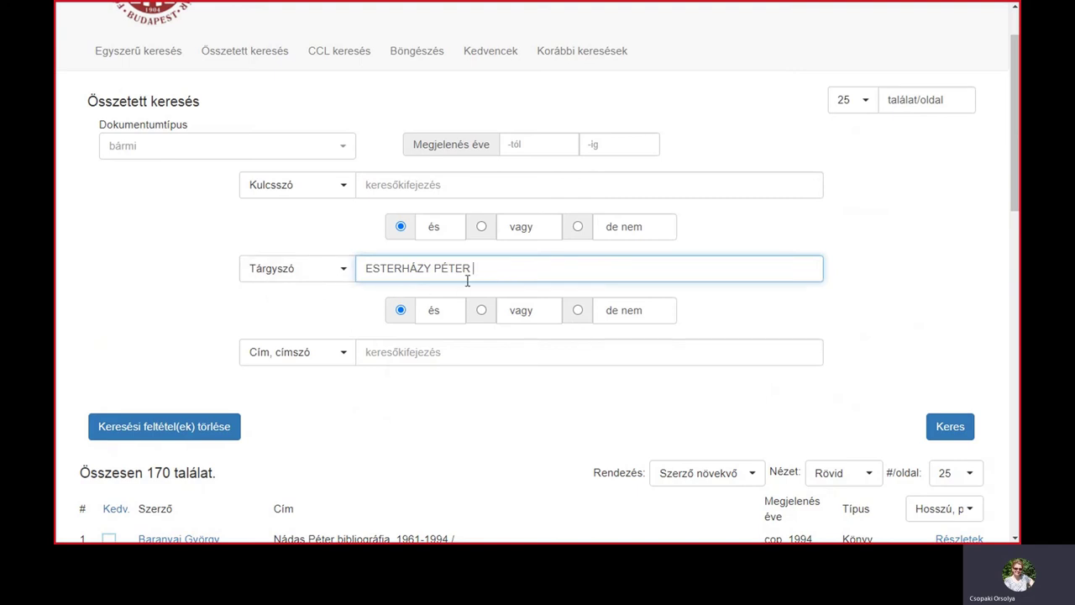
pyautogui.write('HARMONIA C')
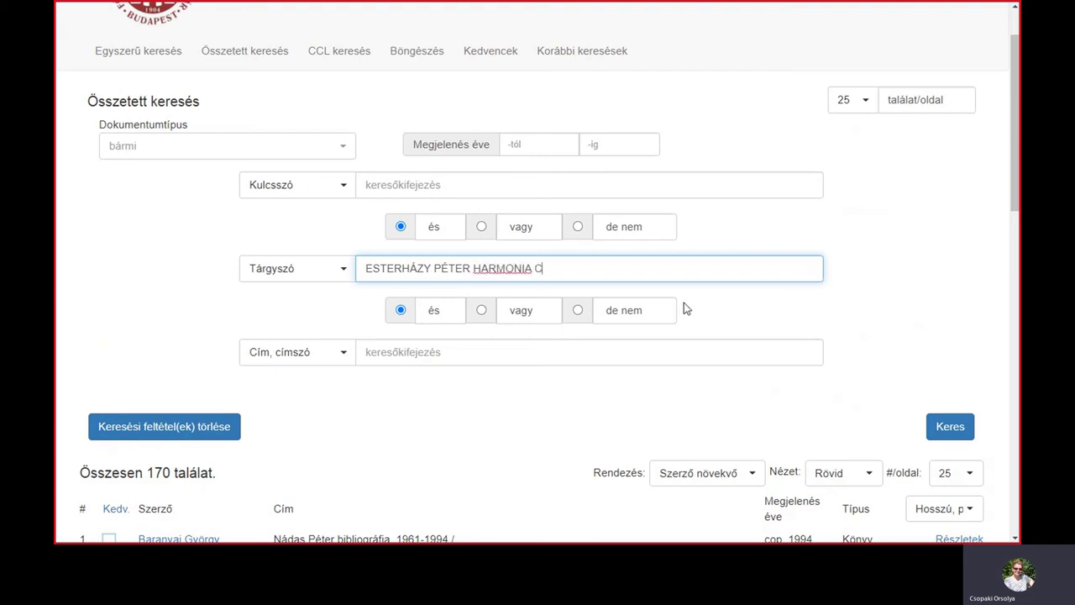
pyautogui.write('%')
pyautogui.press('Return')
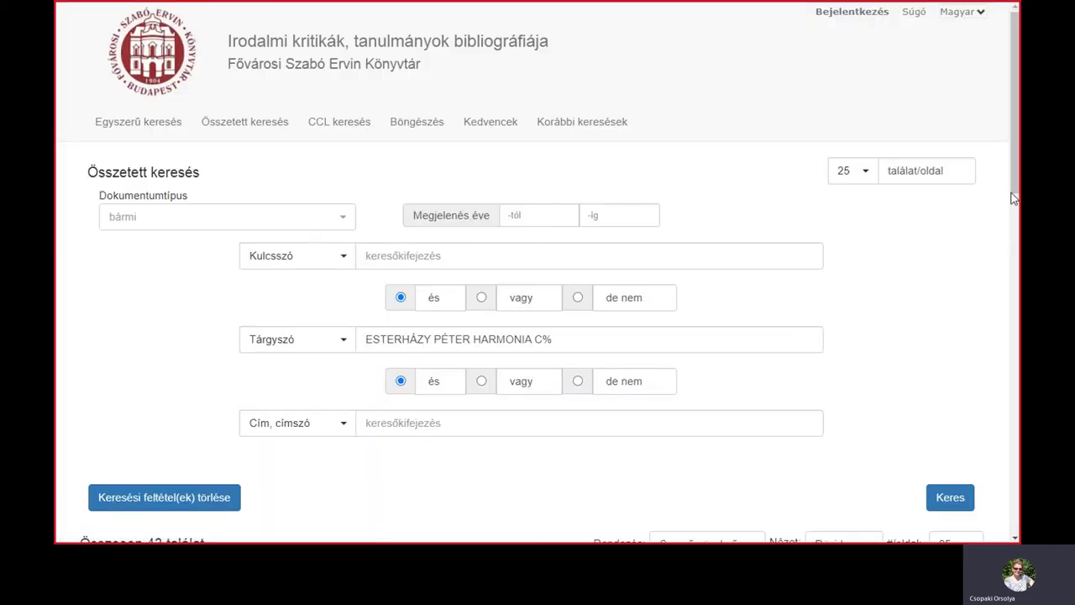
pyautogui.moveTo(1010, 192); pyautogui.dragTo(1009, 352)
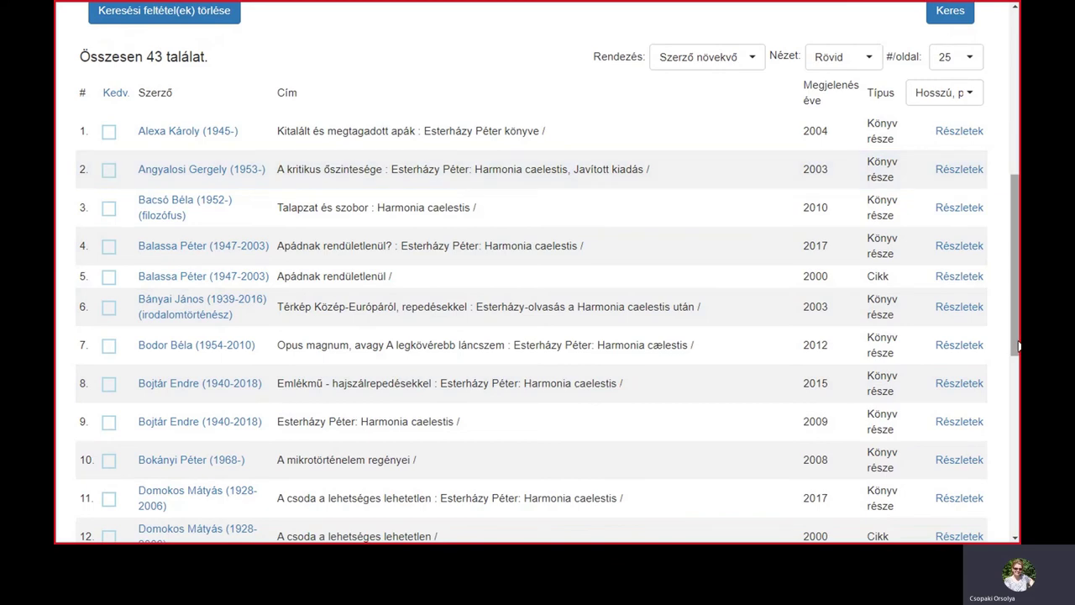
# - Browse the subject heading (Tárgyszó) index for "CSEHOV"
pyautogui.moveTo(1015, 346); pyautogui.dragTo(1014, 280)
pyautogui.scroll(3, 549, 273)
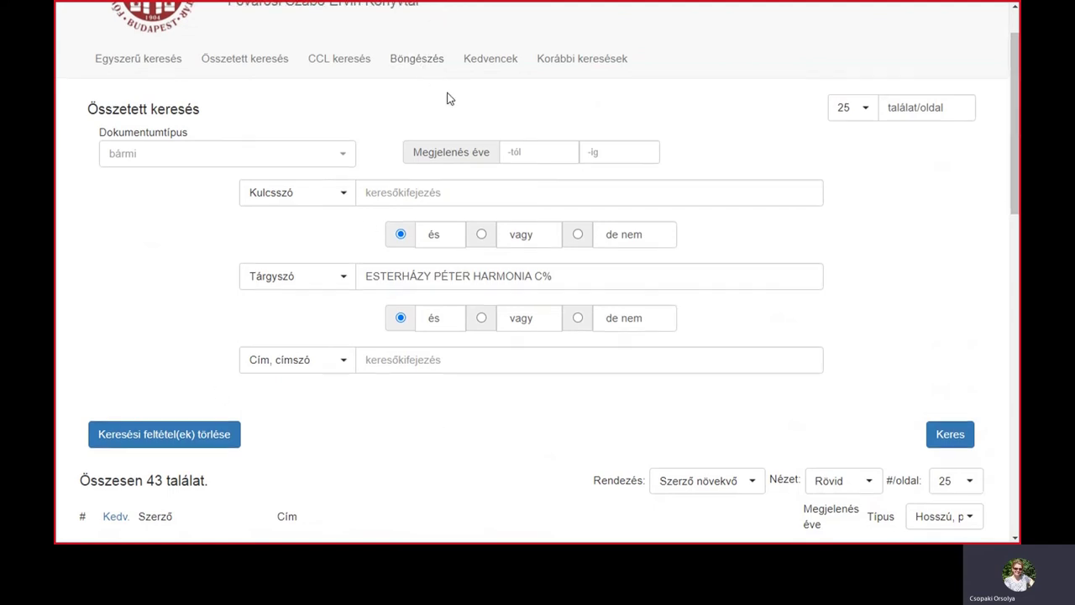
pyautogui.scroll(1, 490, 204)
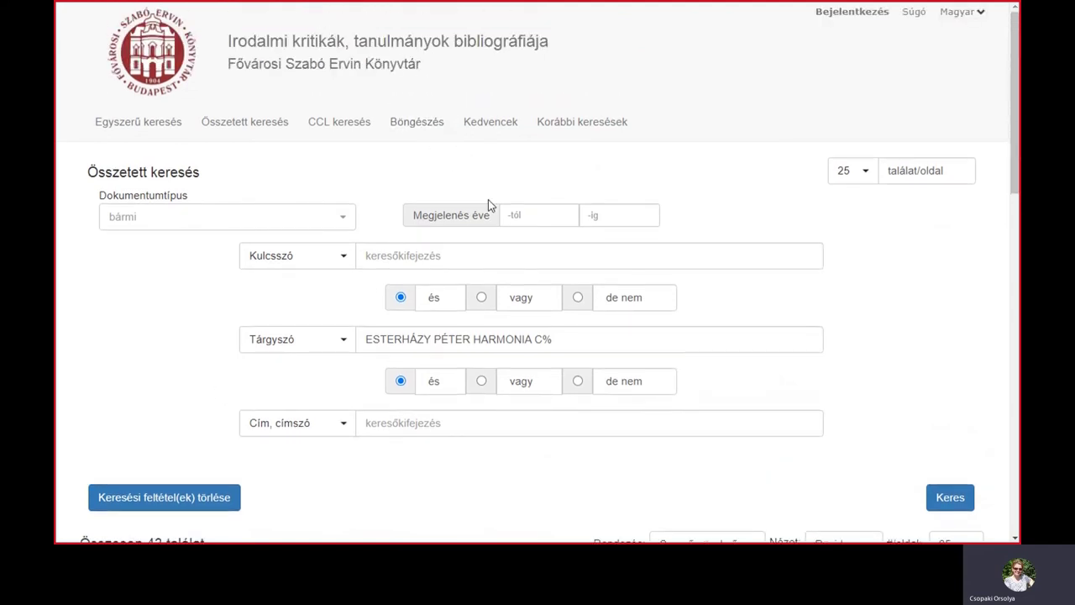
pyautogui.click(413, 126)
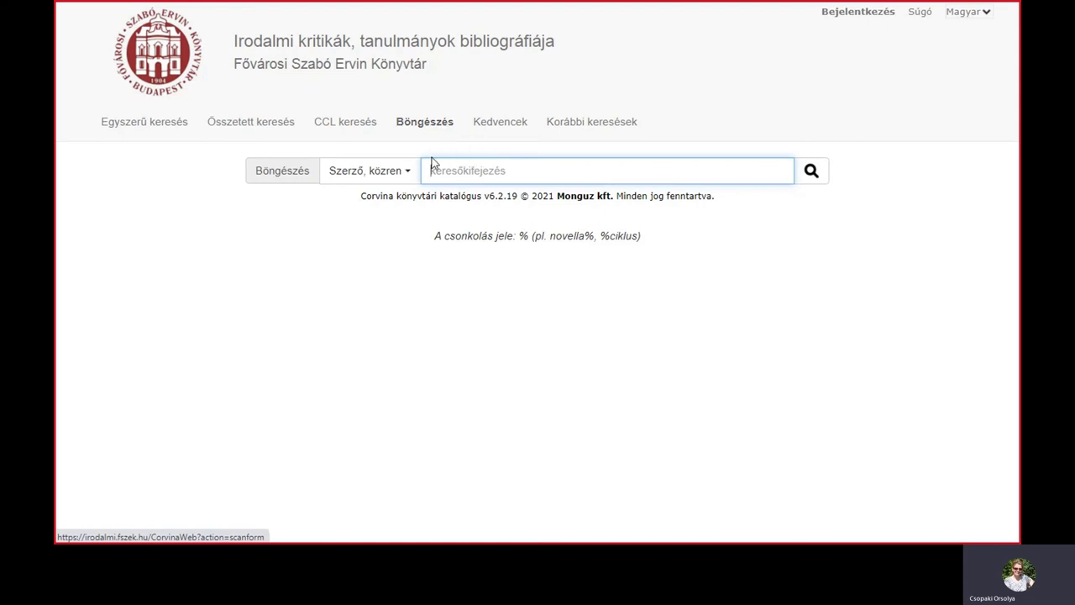
pyautogui.click(403, 175)
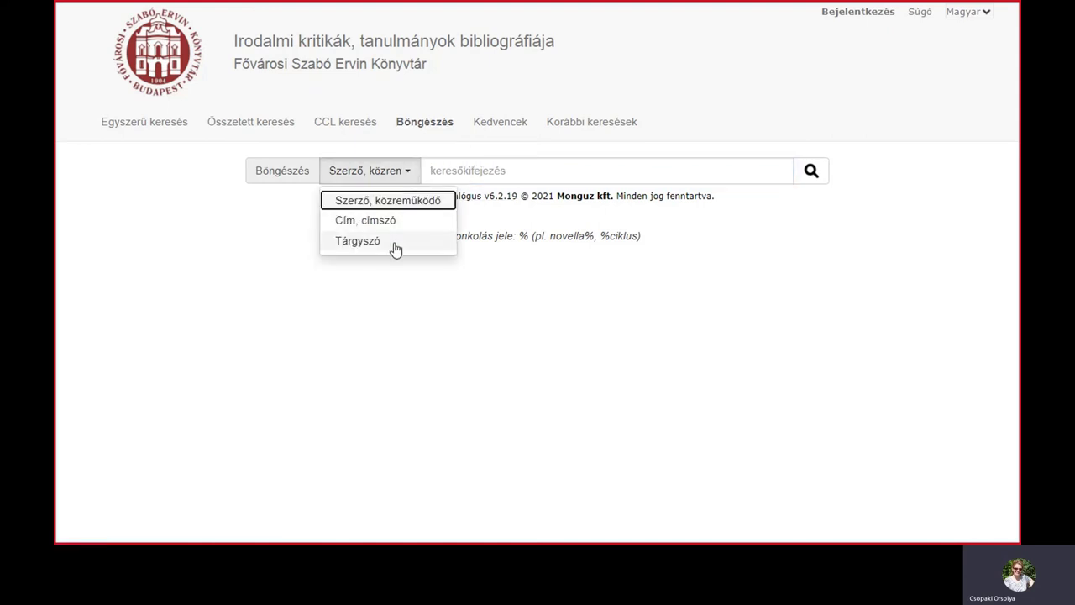
pyautogui.click(395, 245)
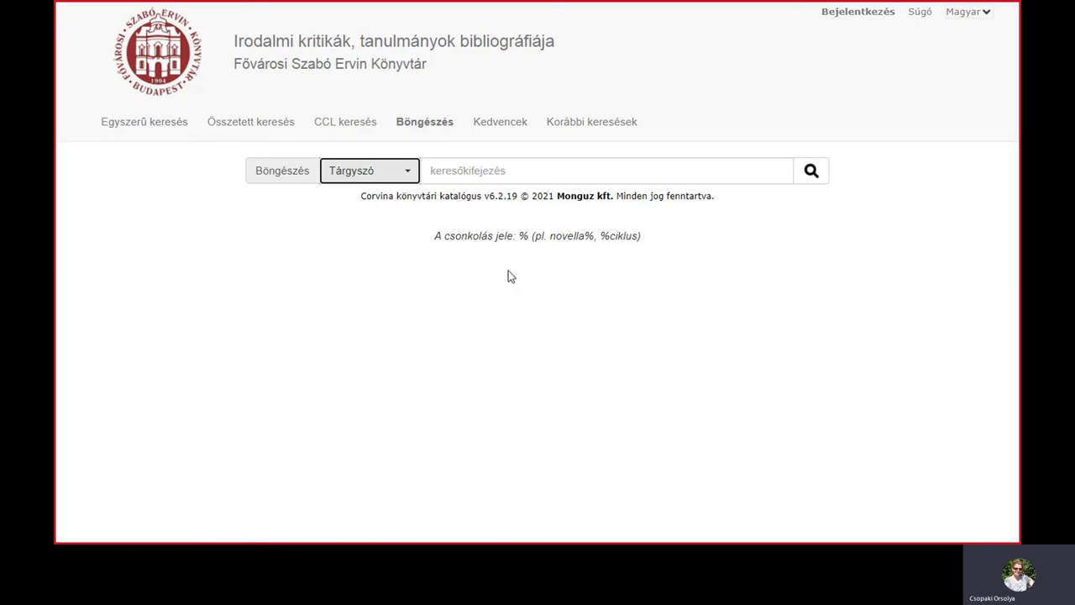
pyautogui.click(533, 173)
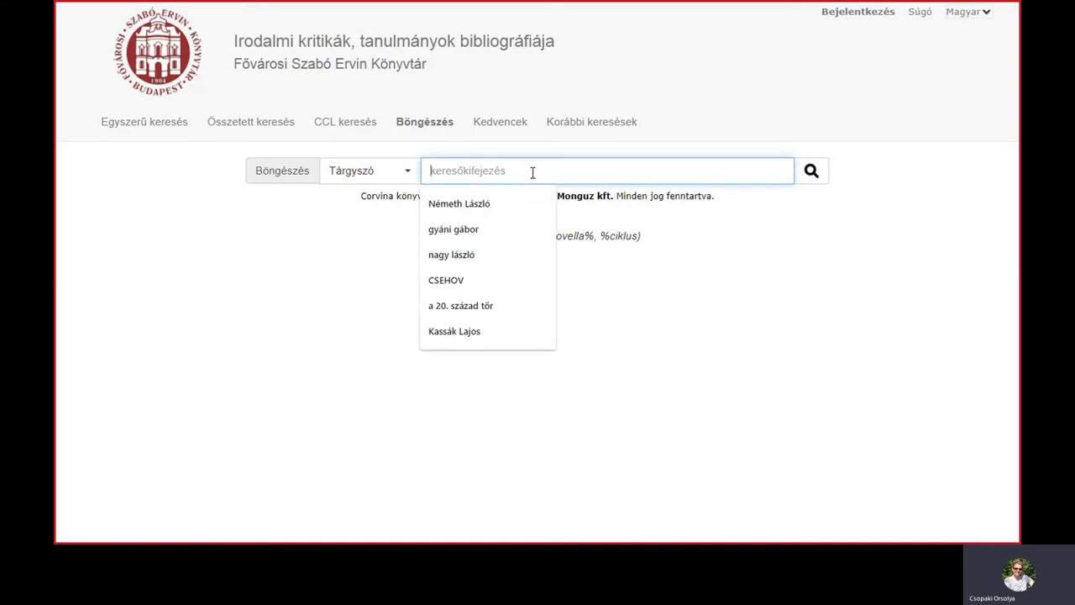
pyautogui.write('CSEHOV')
pyautogui.press('Return')
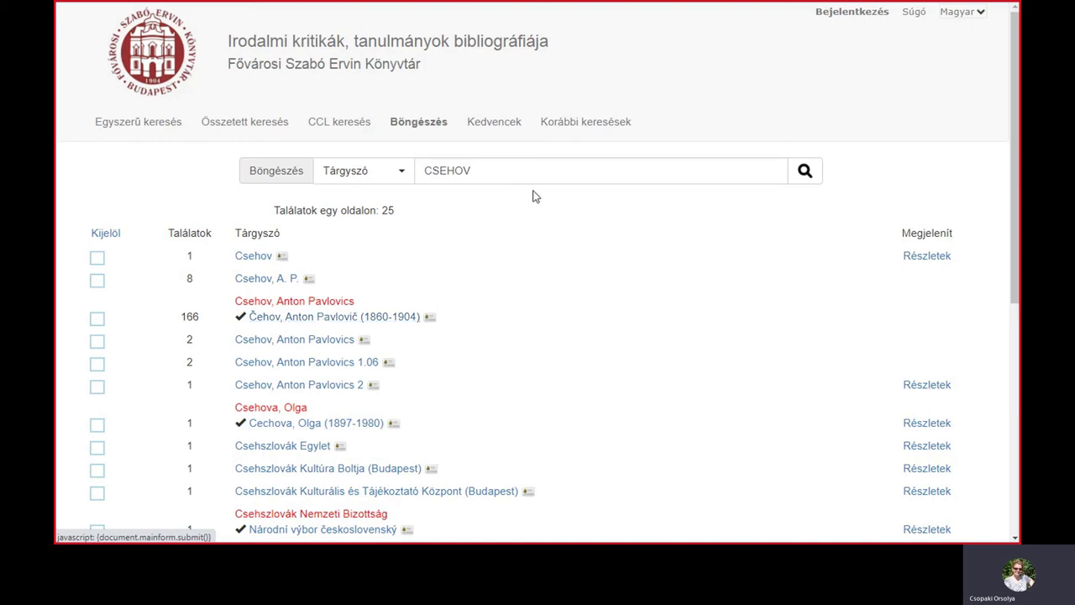
# - Replace the browse term with "NAGY LÁSZLÓ" and look it up in the subject heading index
pyautogui.moveTo(529, 175); pyautogui.dragTo(406, 179)
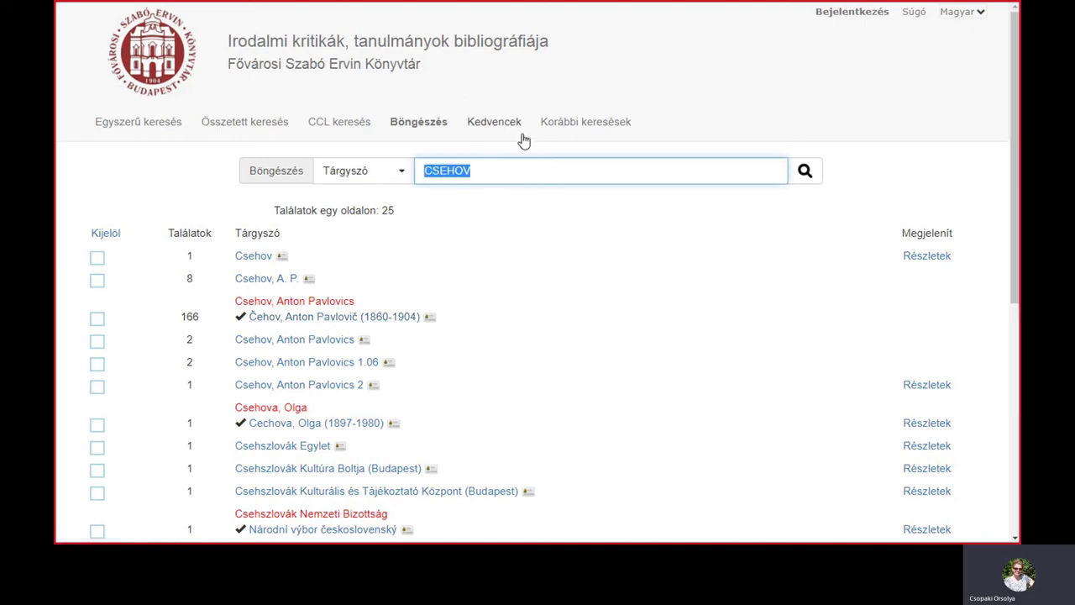
pyautogui.press('BackSpace')
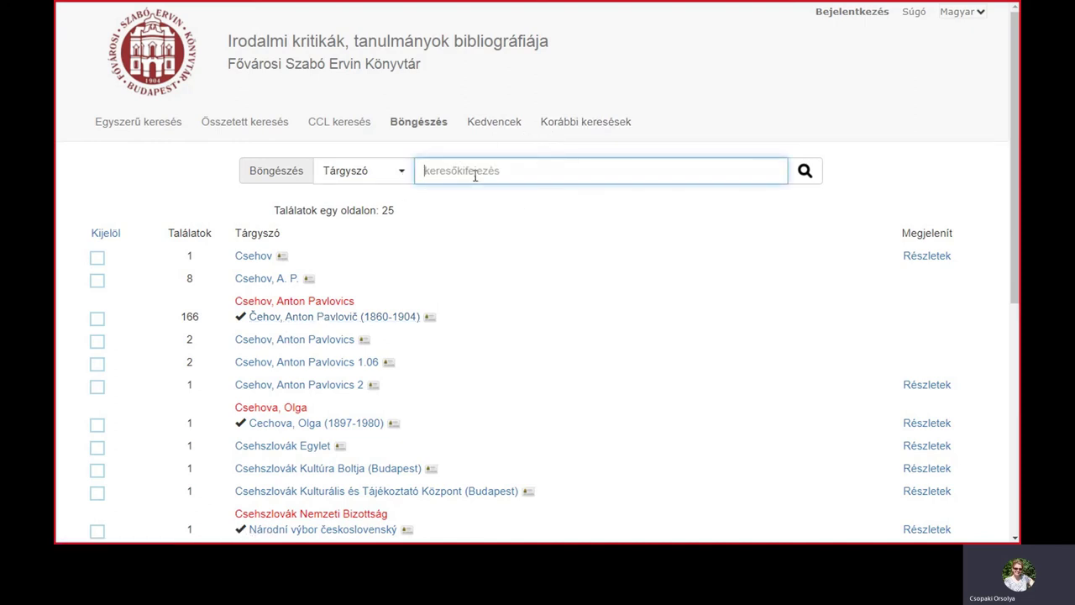
pyautogui.write('NAGY LÁSZLÓ')
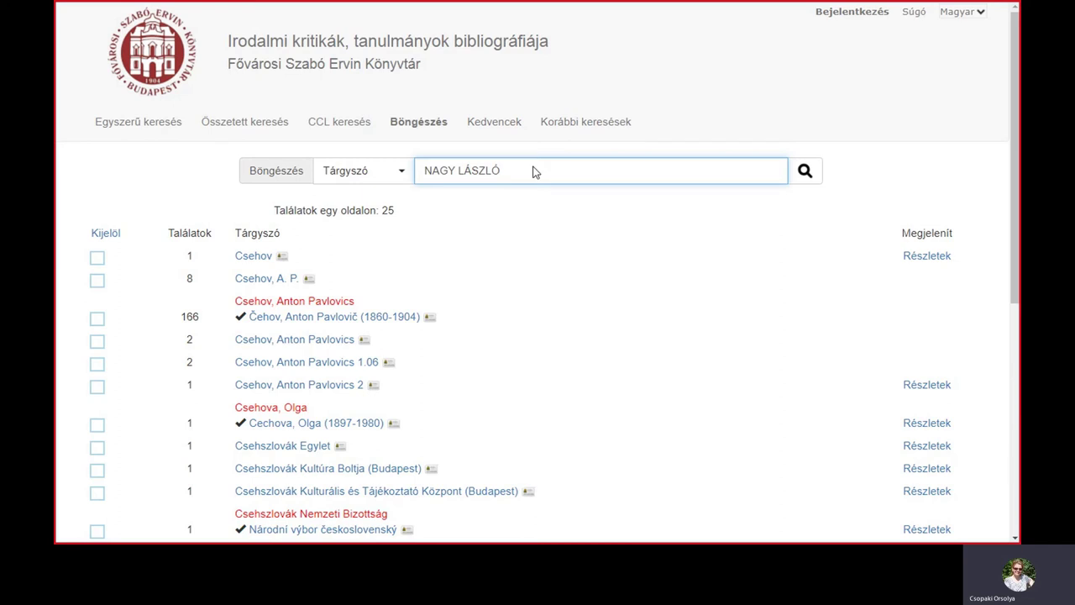
pyautogui.press('Return')
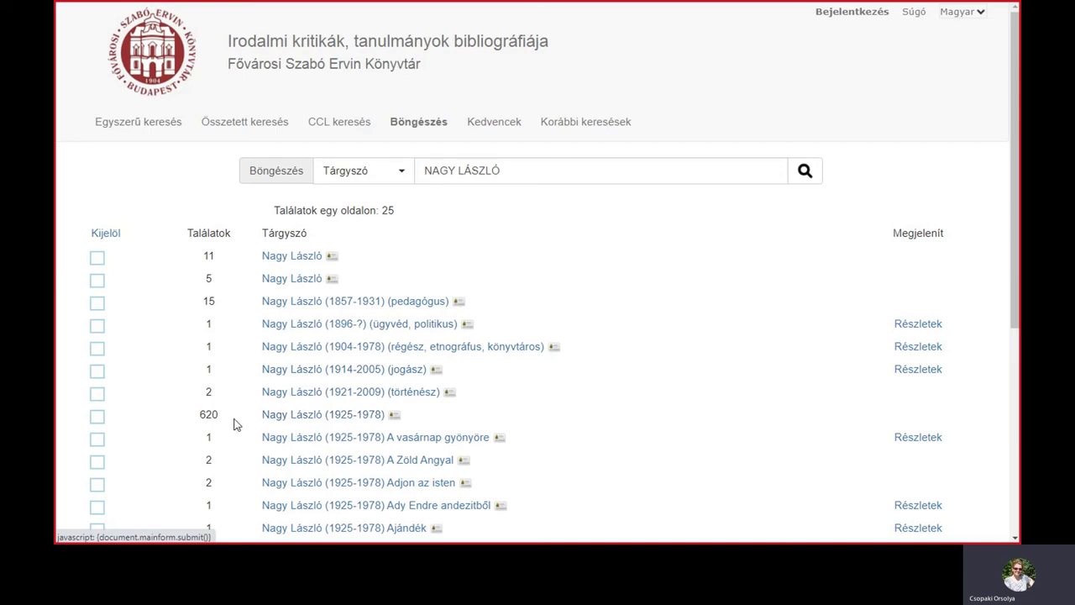
# - Open the records filed under the subject heading Nagy László (1925-1978) and look through them
pyautogui.click(306, 415)
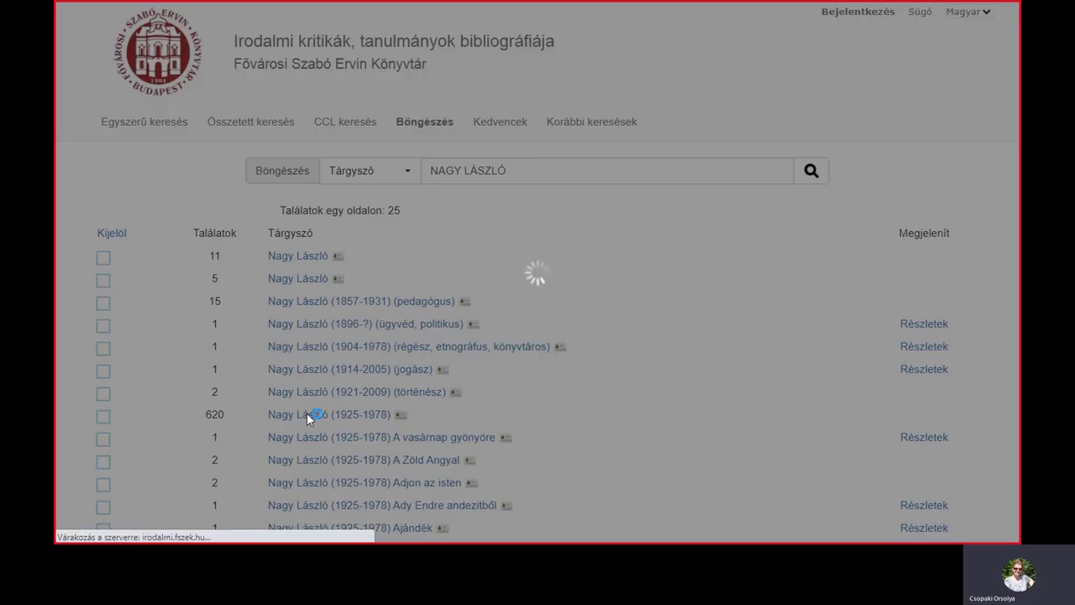
pyautogui.scroll(-2, 436, 389)
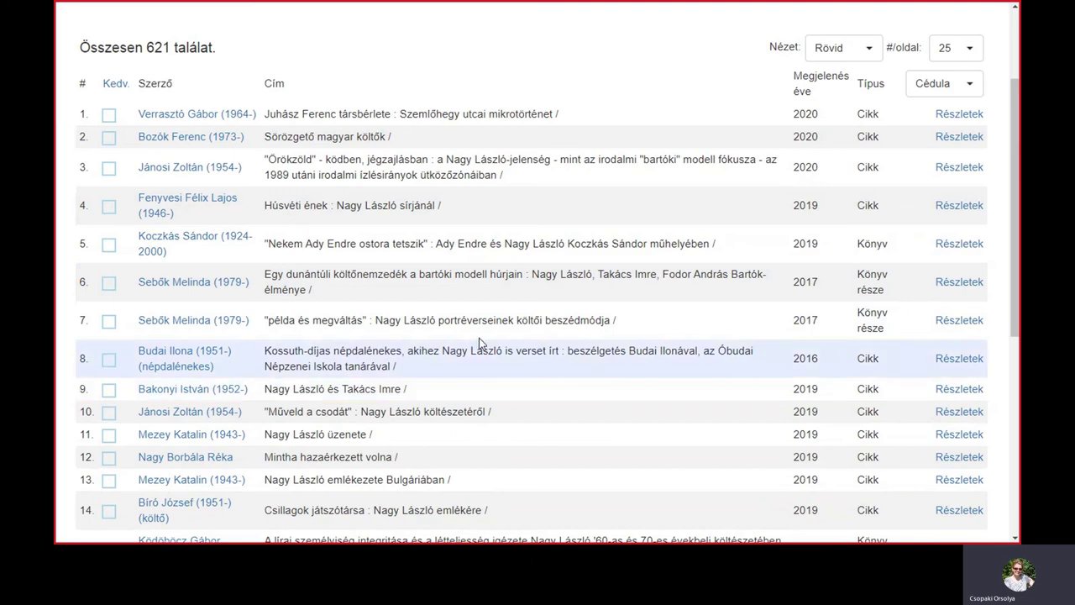
pyautogui.scroll(2, 520, 307)
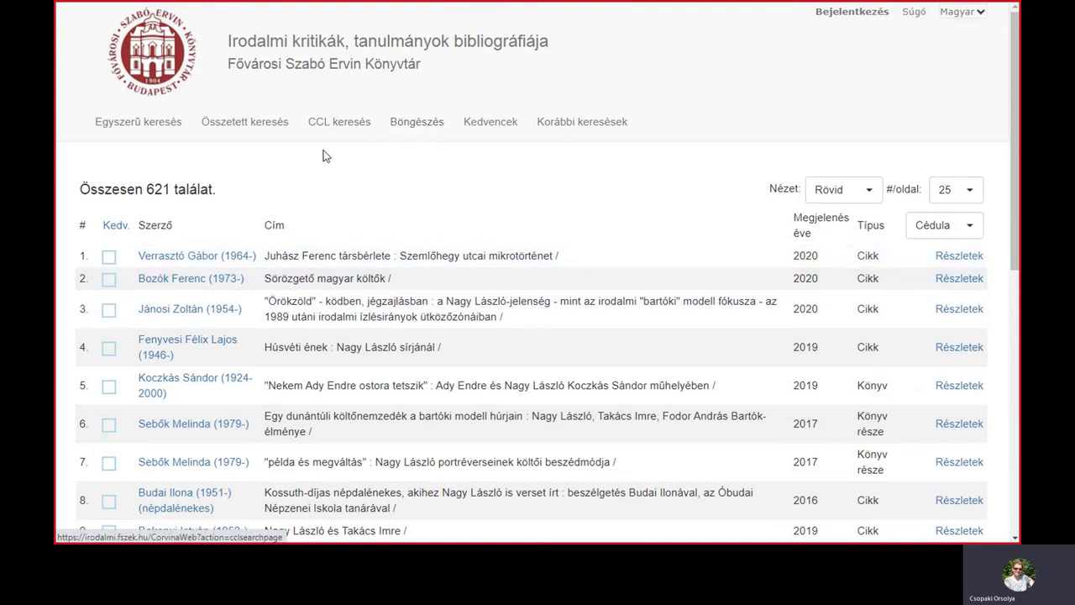
# - Open the advanced search (Összetett keresés) and search for "OKTATÁSI SEGÉDLET" as a subject heading (Tárgyszó)
pyautogui.click(272, 126)
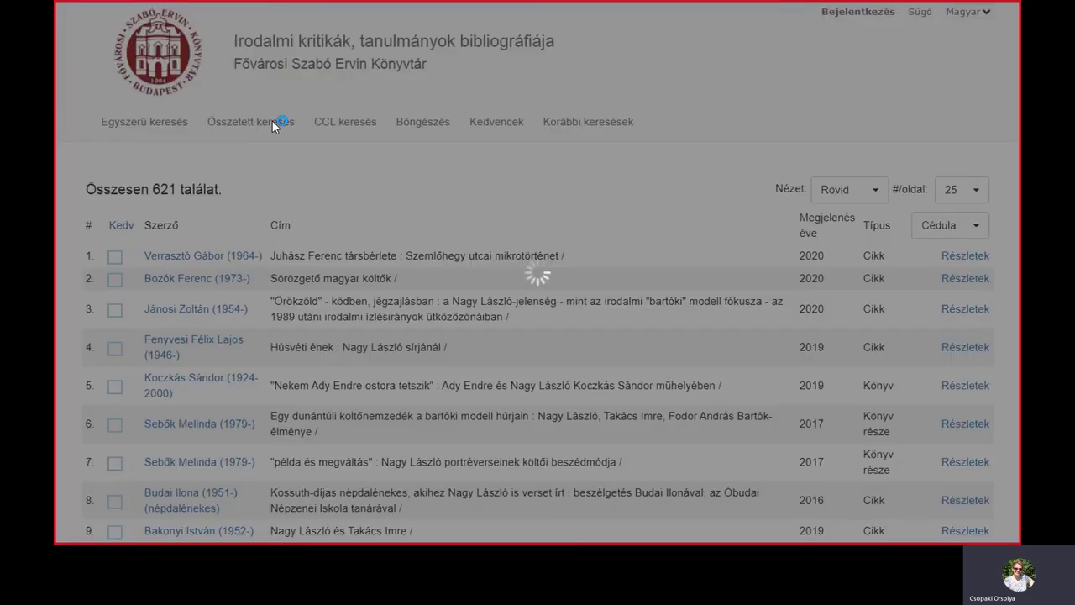
pyautogui.scroll(-1, 459, 280)
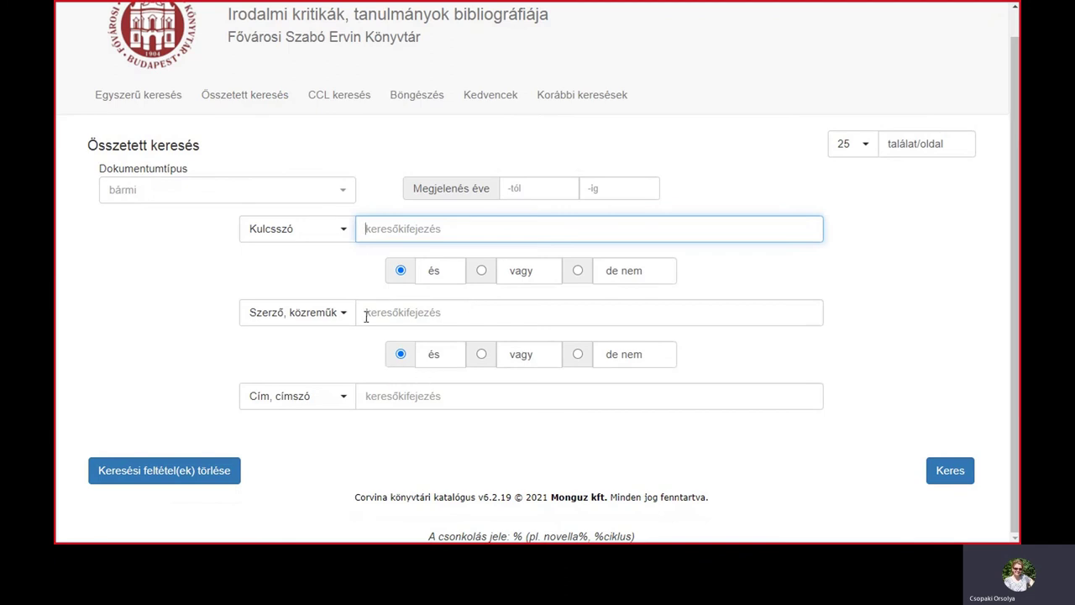
pyautogui.click(346, 236)
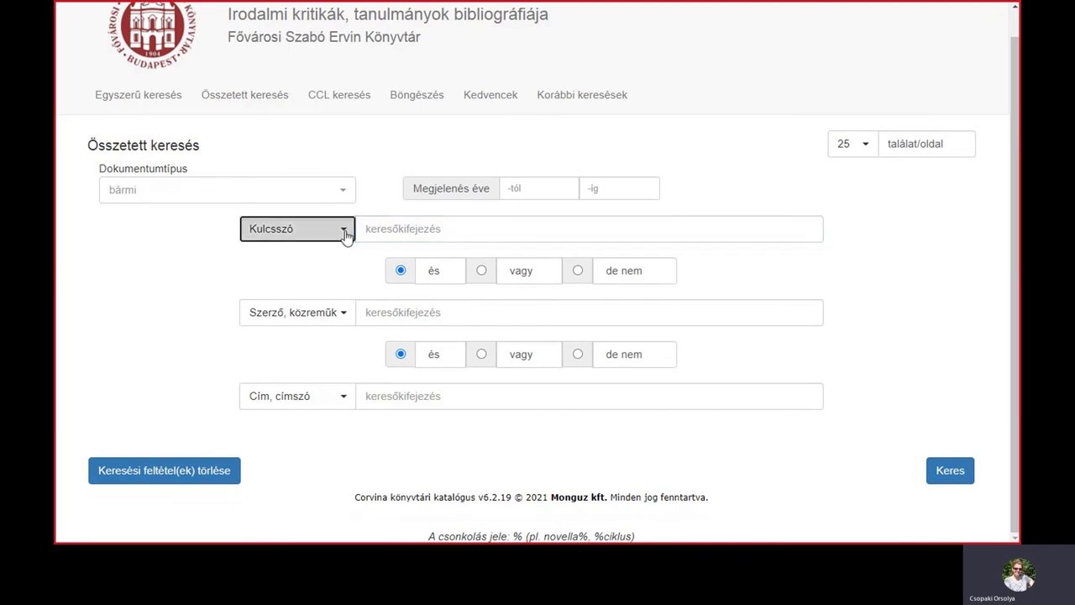
pyautogui.click(345, 236)
pyautogui.click(299, 324)
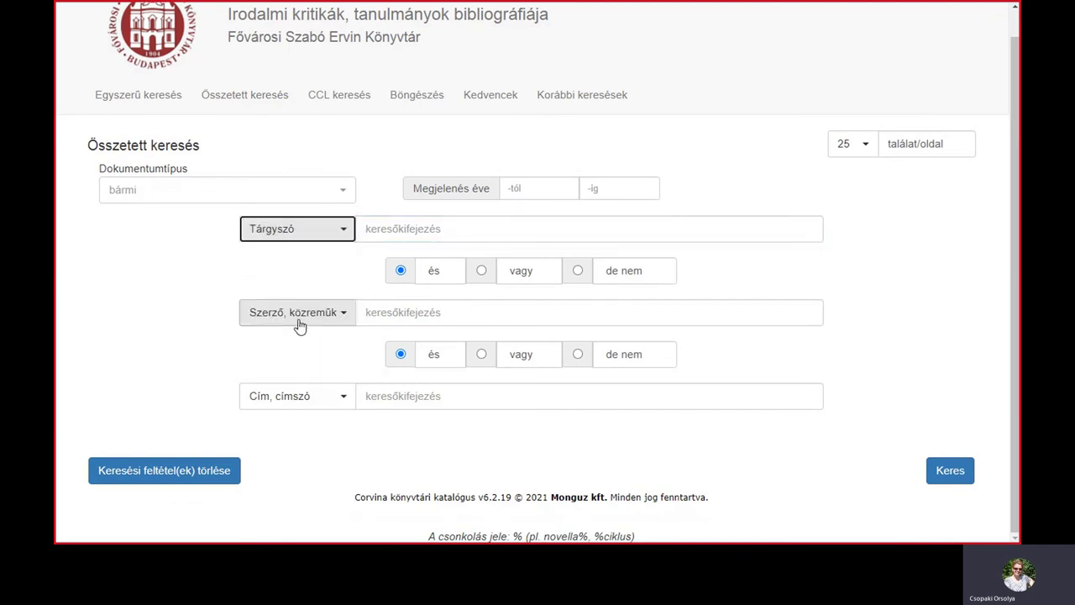
pyautogui.click(427, 225)
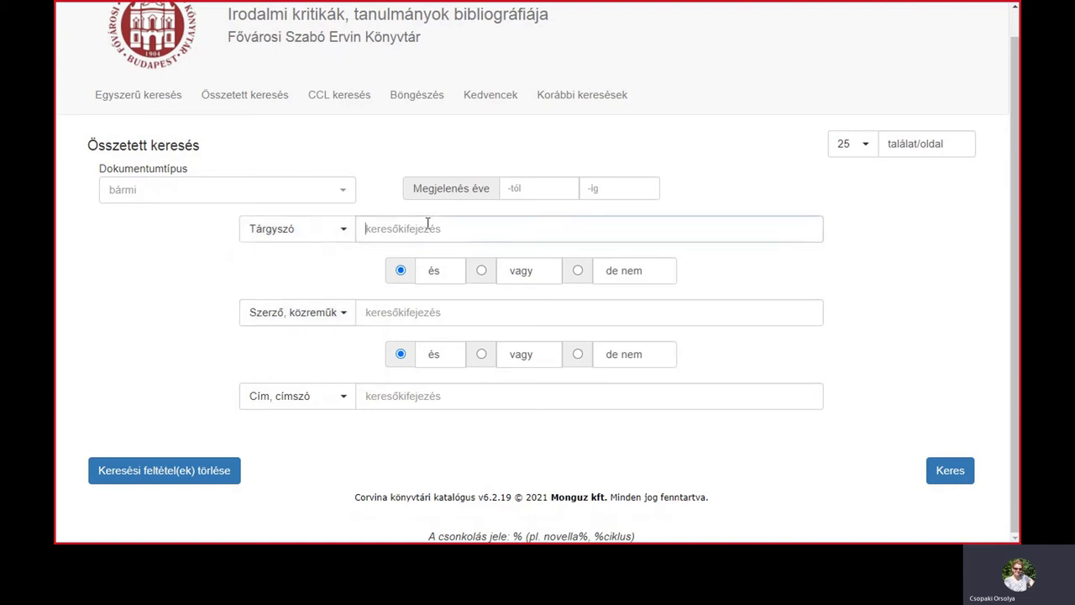
pyautogui.write('OKTA')
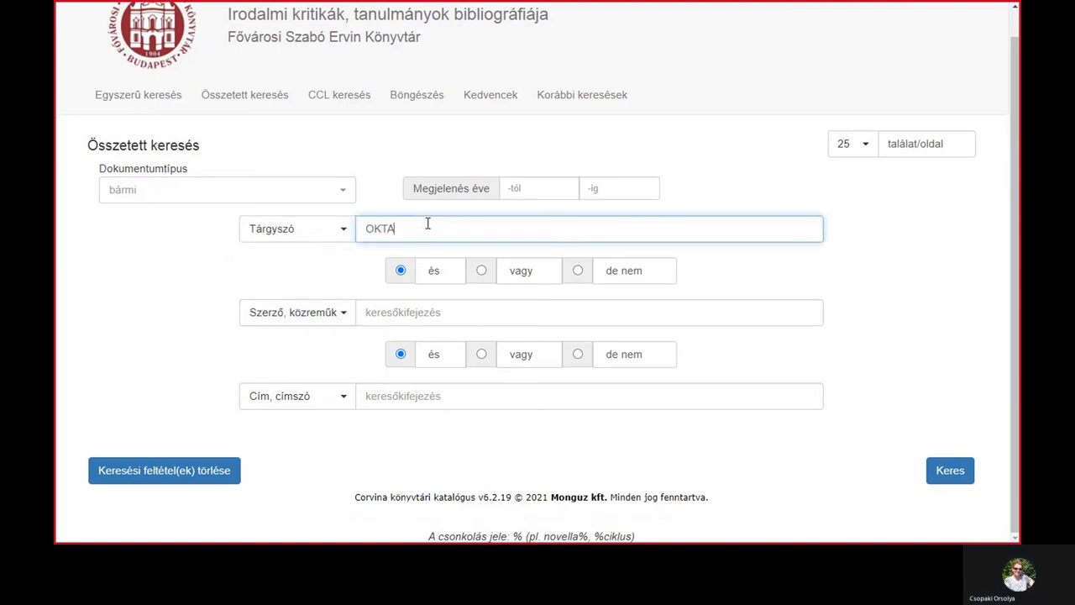
pyautogui.write('TÁSI SE')
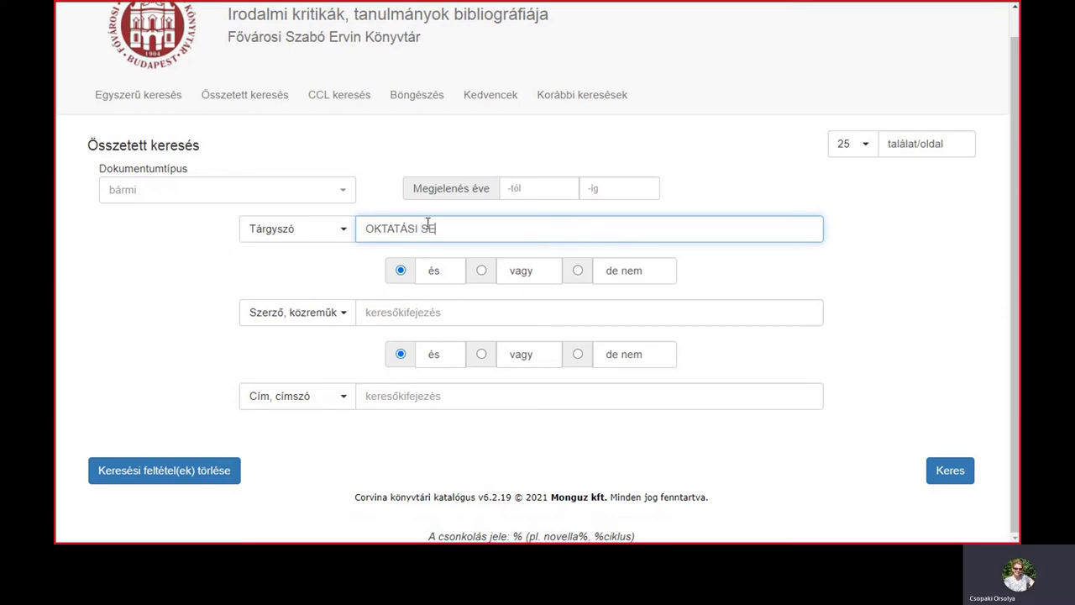
pyautogui.write('GÉDLET')
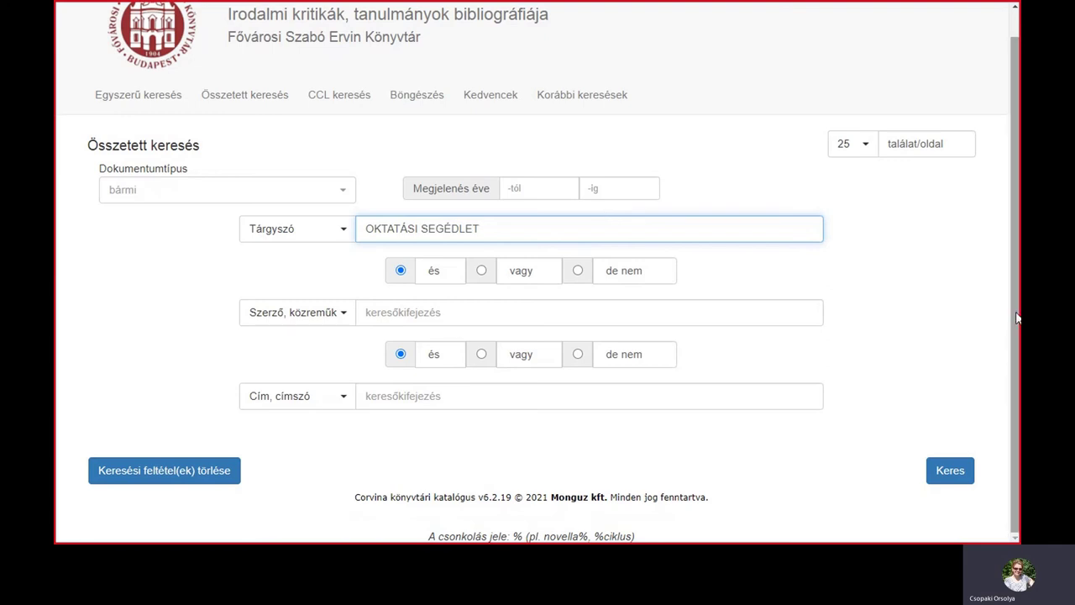
pyautogui.click(955, 480)
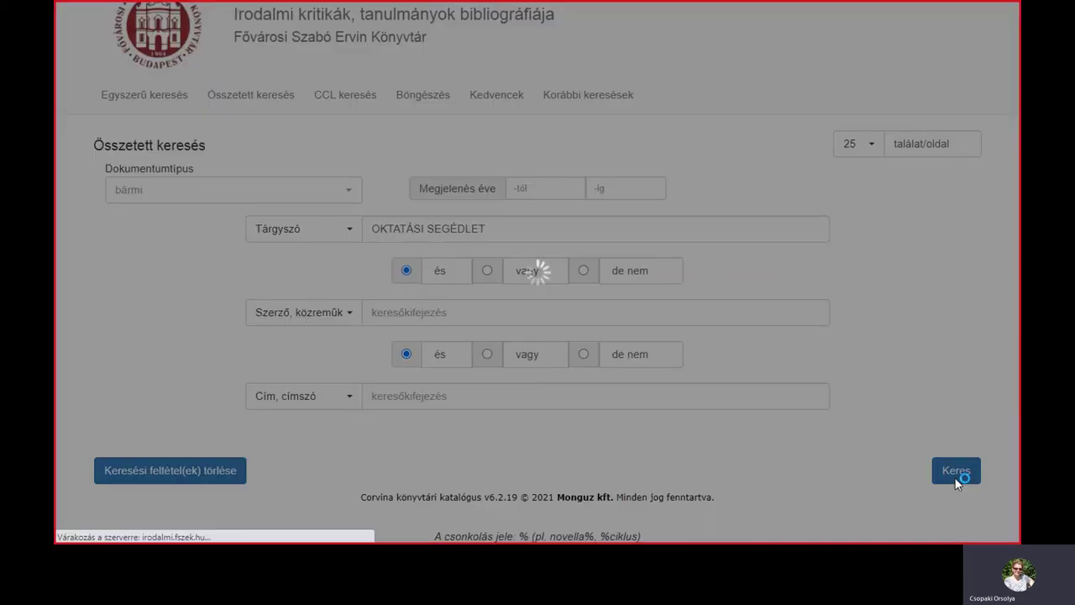
# - Open the digitised 2003 edition of "A felvilágosodás korának magyar irodalma" from the results and view its introduction (Bevezetés) on page 5
pyautogui.scroll(-1, 887, 401)
pyautogui.scroll(-4, 888, 405)
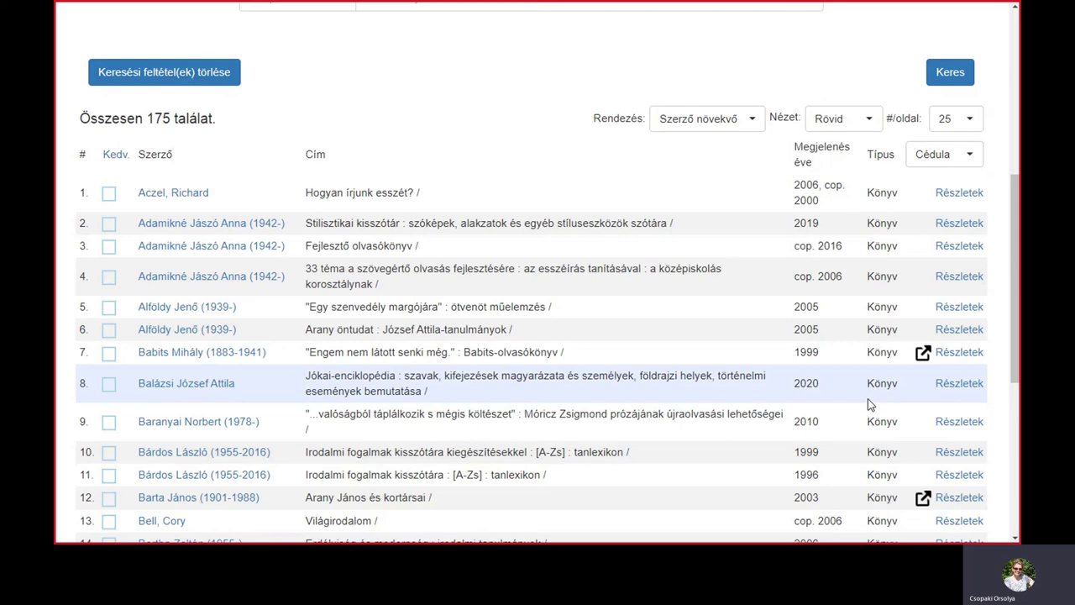
pyautogui.scroll(-2, 569, 343)
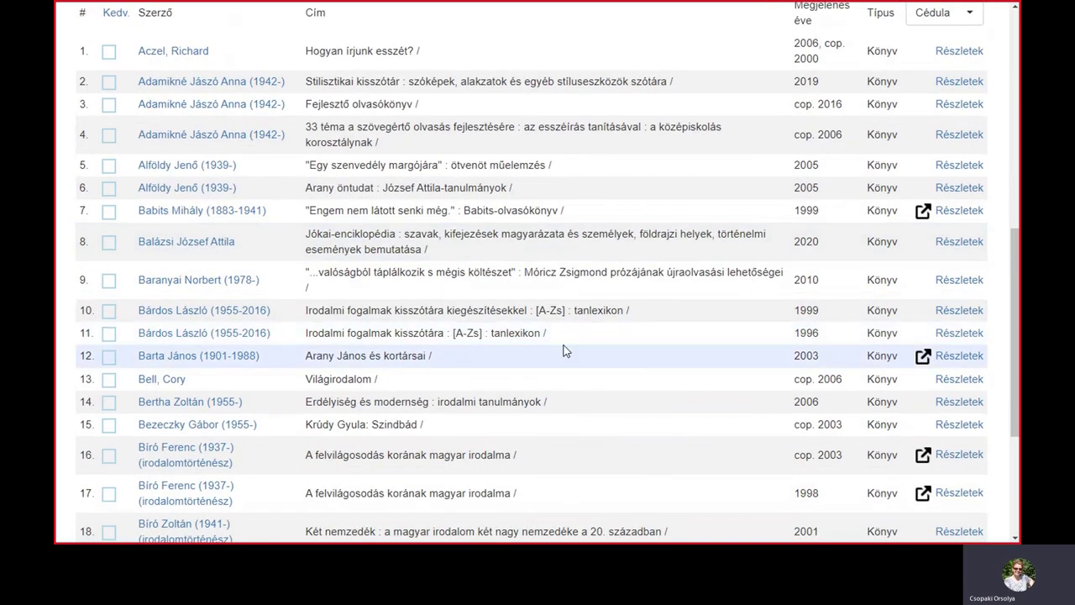
pyautogui.scroll(-1, 564, 351)
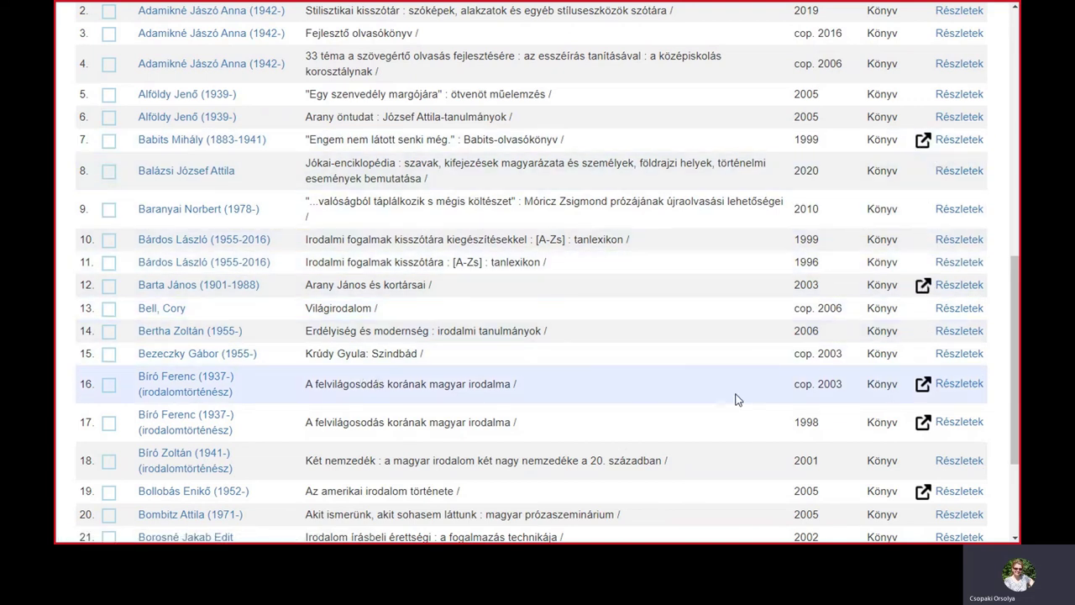
pyautogui.click(922, 385)
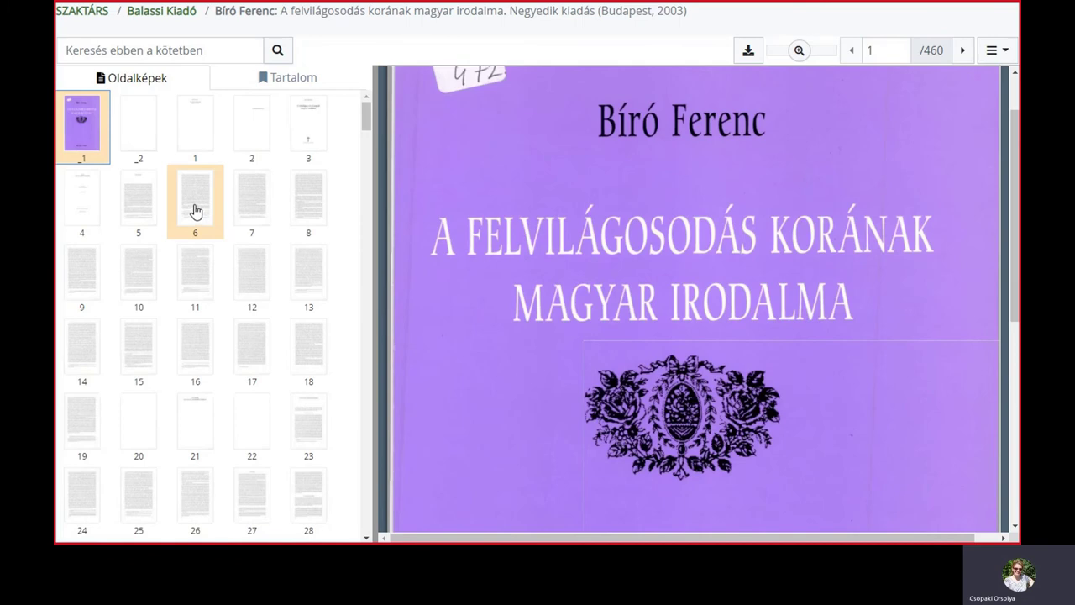
pyautogui.click(195, 210)
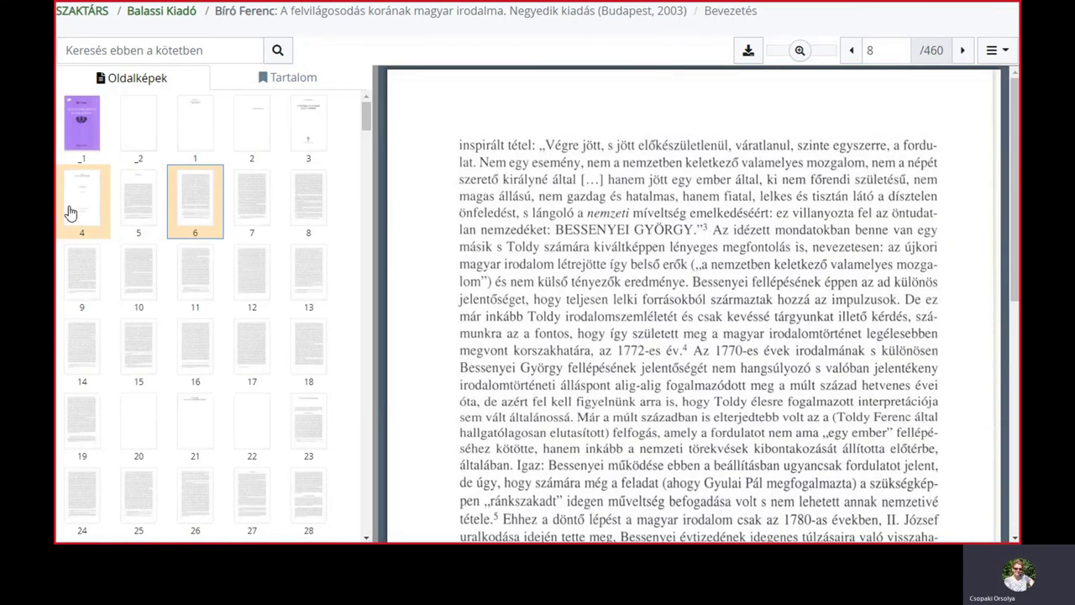
pyautogui.click(138, 217)
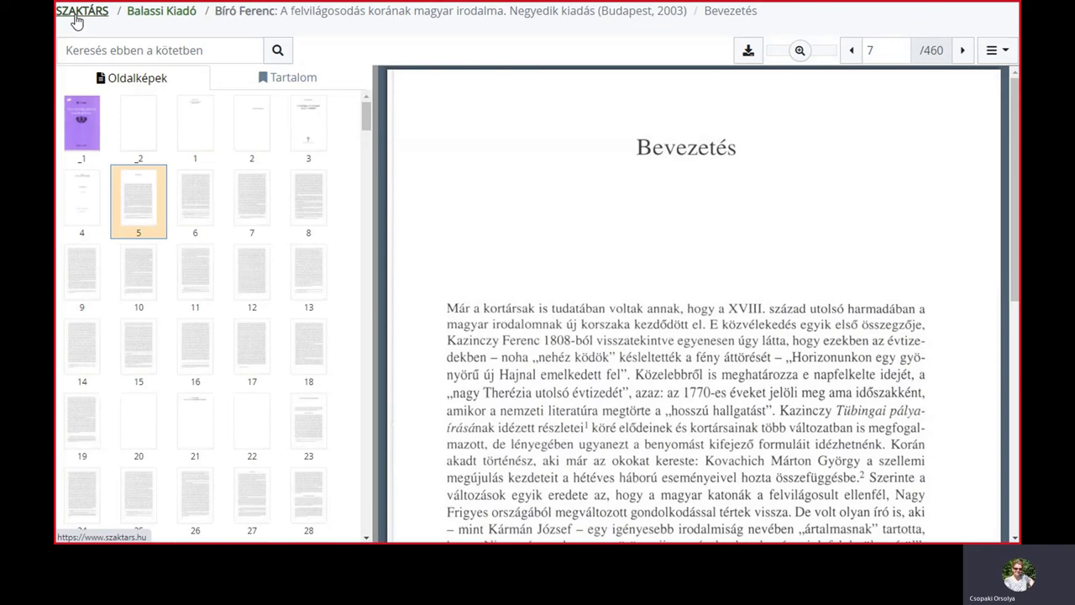
pyautogui.hotkey('alt', 'Tab')
pyautogui.hotkey('alt', 'Tab')
pyautogui.hotkey('alt', 'Tab')
pyautogui.hotkey('alt', 'Tab')
pyautogui.hotkey('alt', 'Tab')
pyautogui.hotkey('alt', 'Tab')
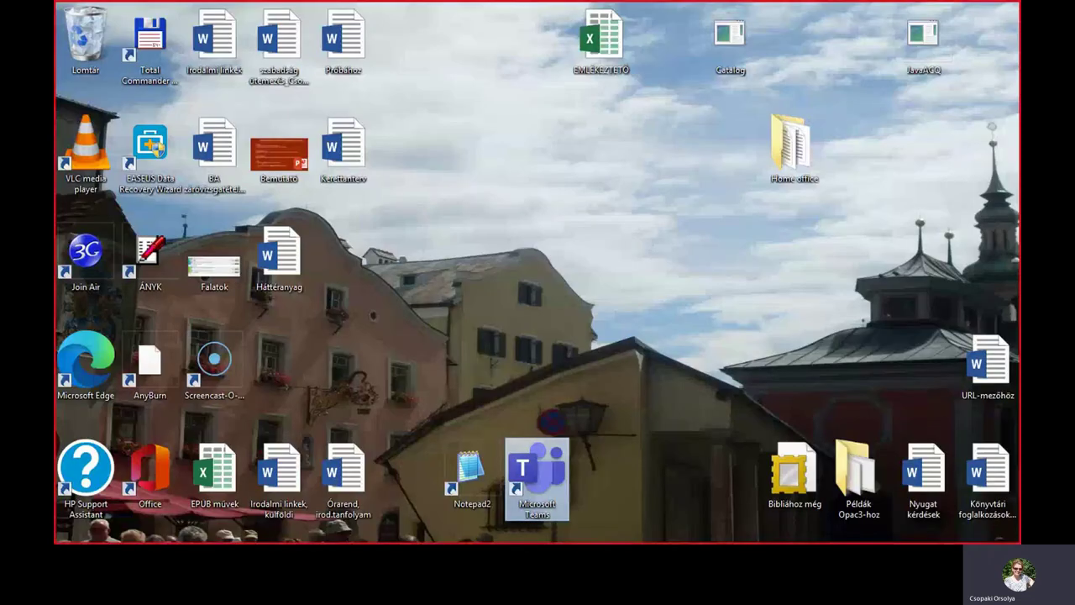
pyautogui.hotkey('alt', 'Tab')
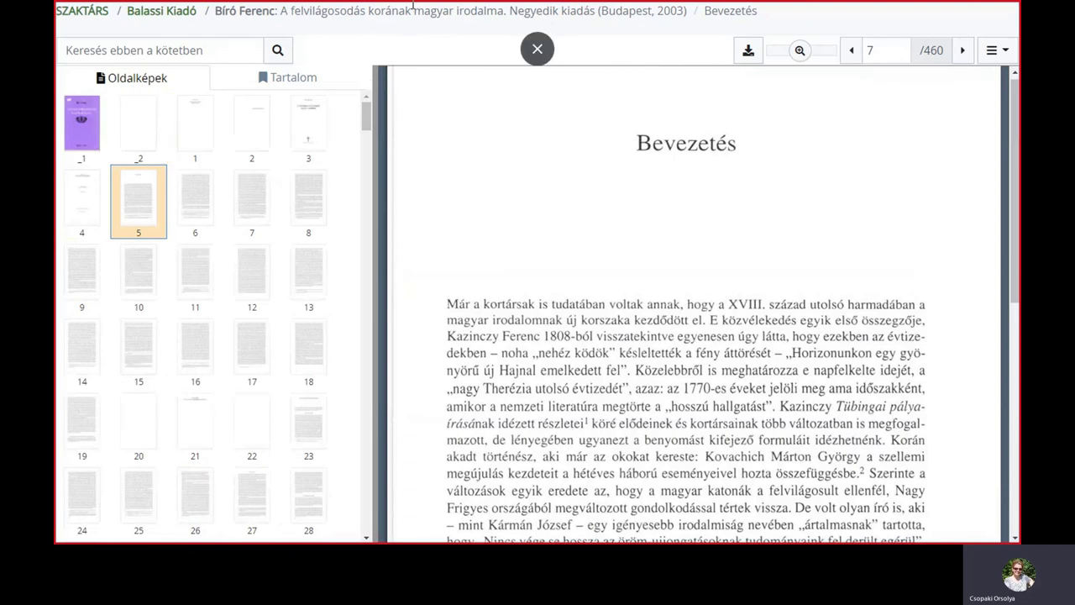
# - Leave full-screen view, return to the bibliography's results list and display it full screen again
pyautogui.click(542, 49)
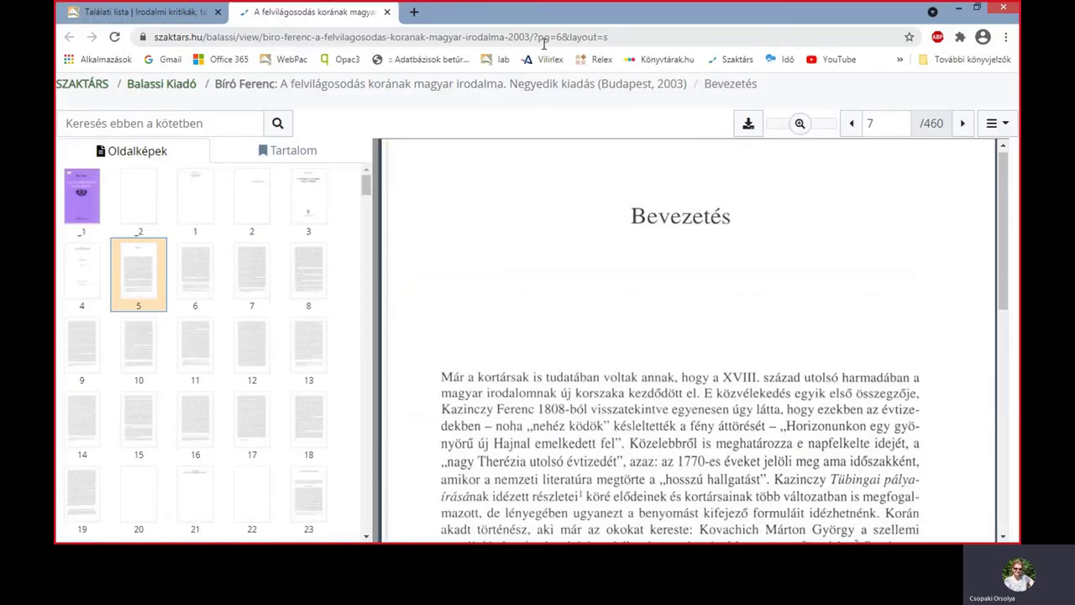
pyautogui.click(190, 13)
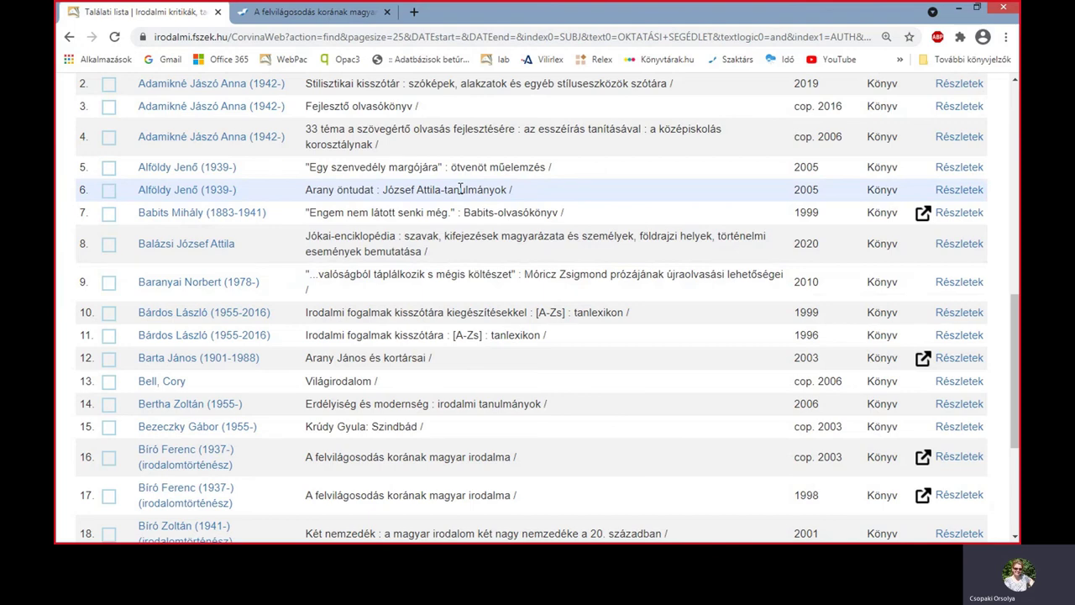
pyautogui.press('F11')
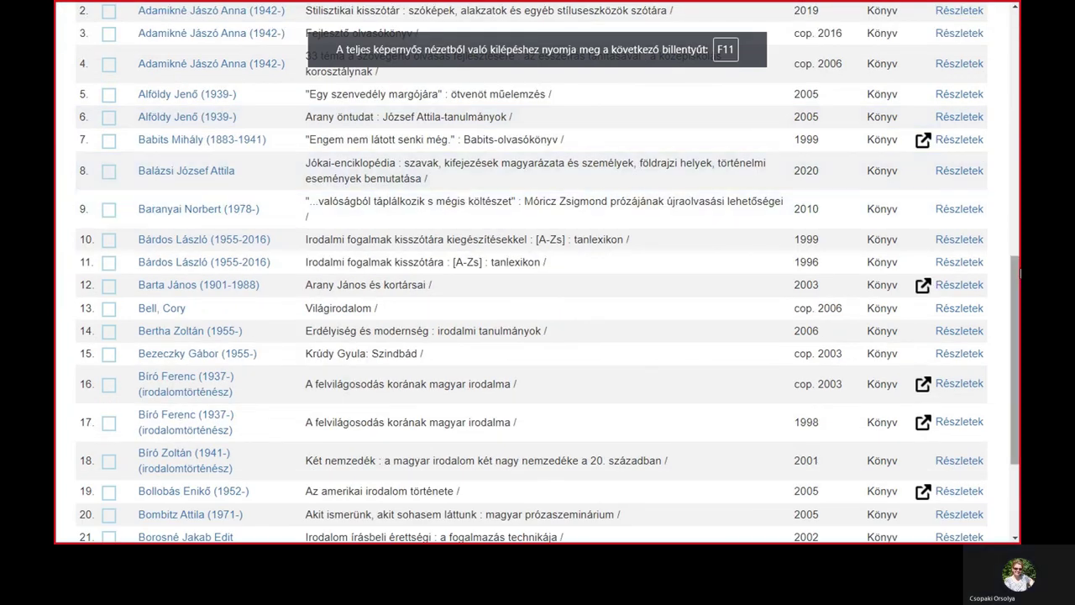
# - Clear the search conditions and search for "IRODALMI MOTÍVUM BIBLIA" as a subject heading (Tárgyszó)
pyautogui.moveTo(1016, 276); pyautogui.dragTo(1009, 115)
pyautogui.scroll(5, 530, 323)
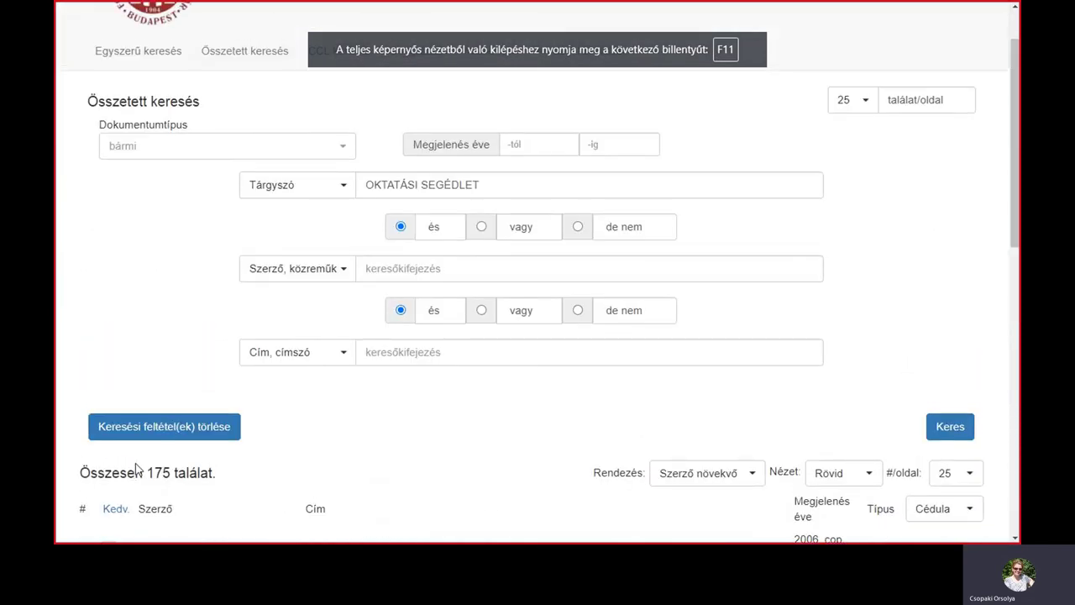
pyautogui.click(191, 426)
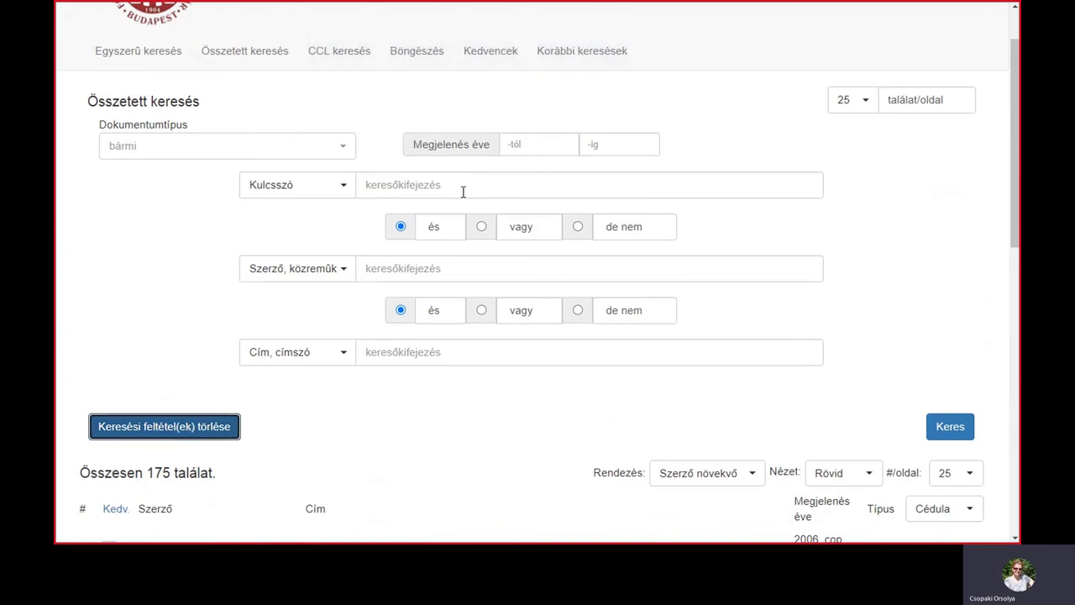
pyautogui.click(343, 188)
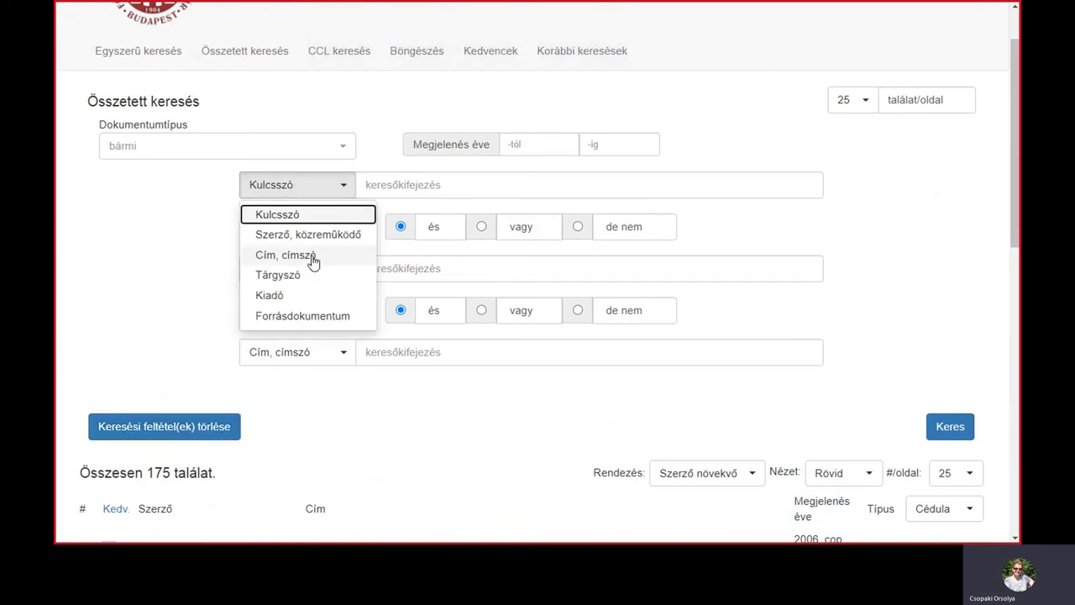
pyautogui.click(318, 276)
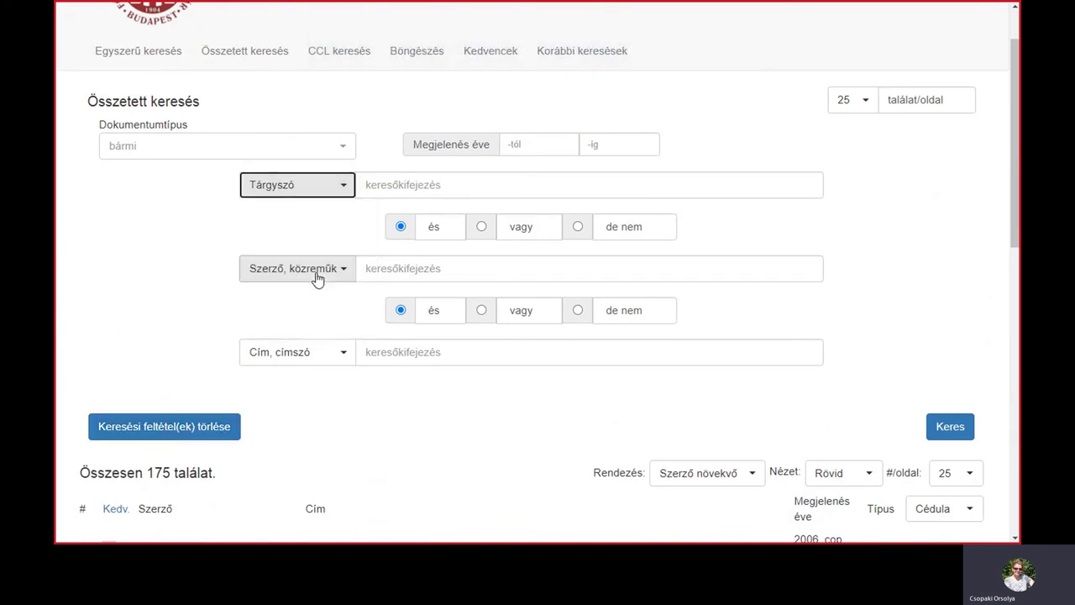
pyautogui.click(509, 187)
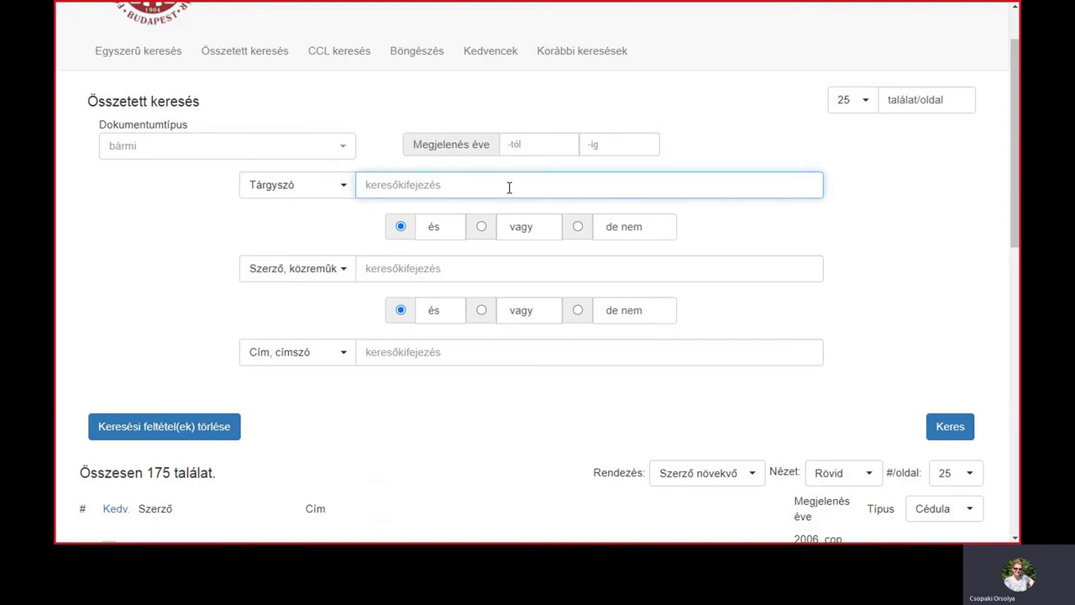
pyautogui.write('ODALMI MOTÍVUM')
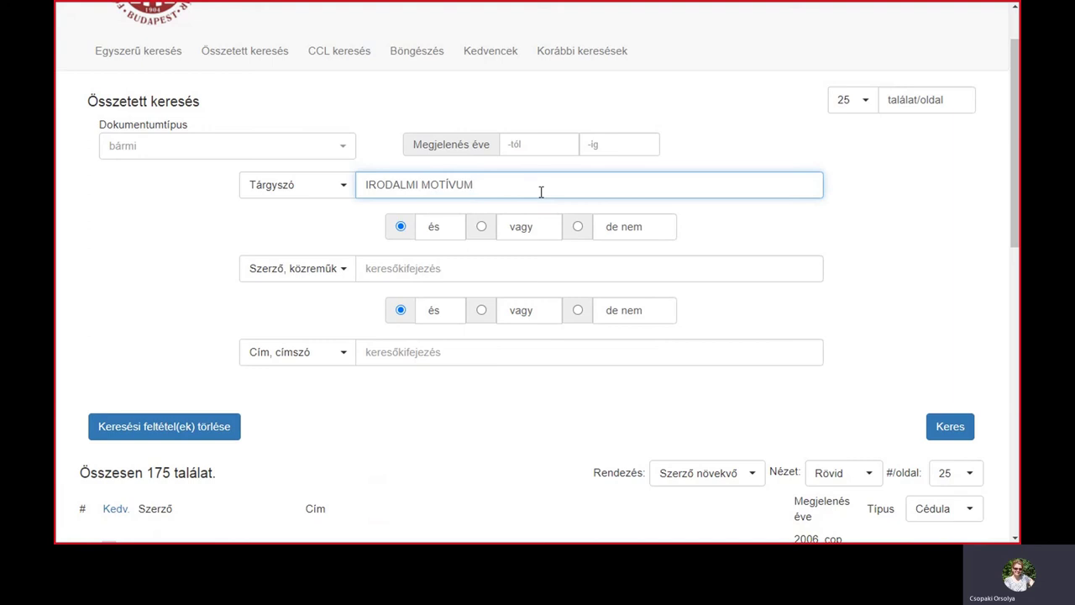
pyautogui.write('BIBLIA')
pyautogui.press('Return')
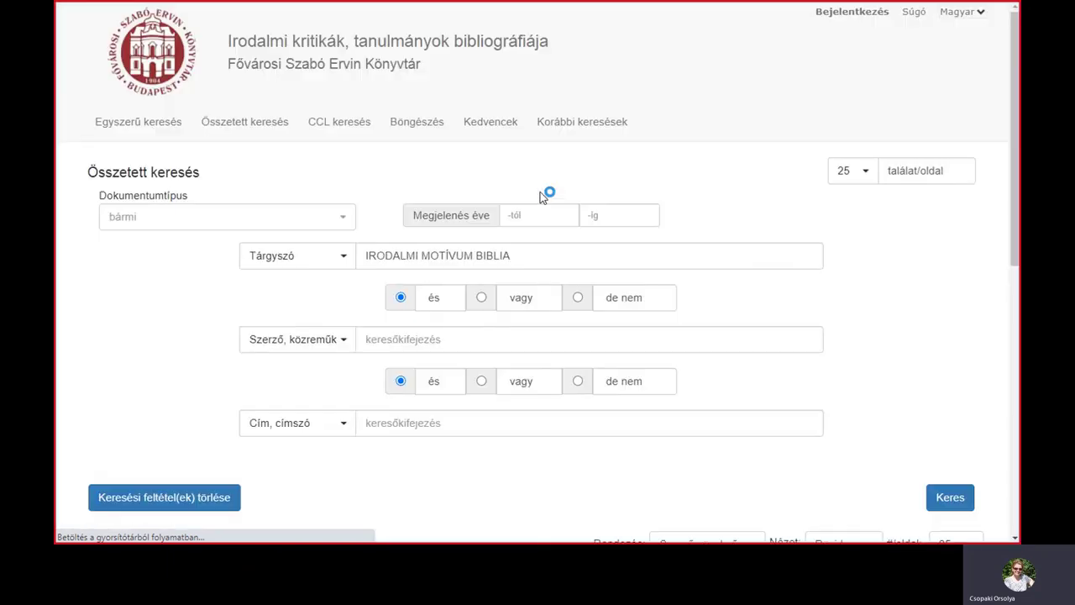
# - View the details of "Bibliai motívumok Petőfi Sándor költői képeiben" in the "Hosszú, példányokkal" format, then close the record window
pyautogui.moveTo(1017, 252); pyautogui.dragTo(1018, 512)
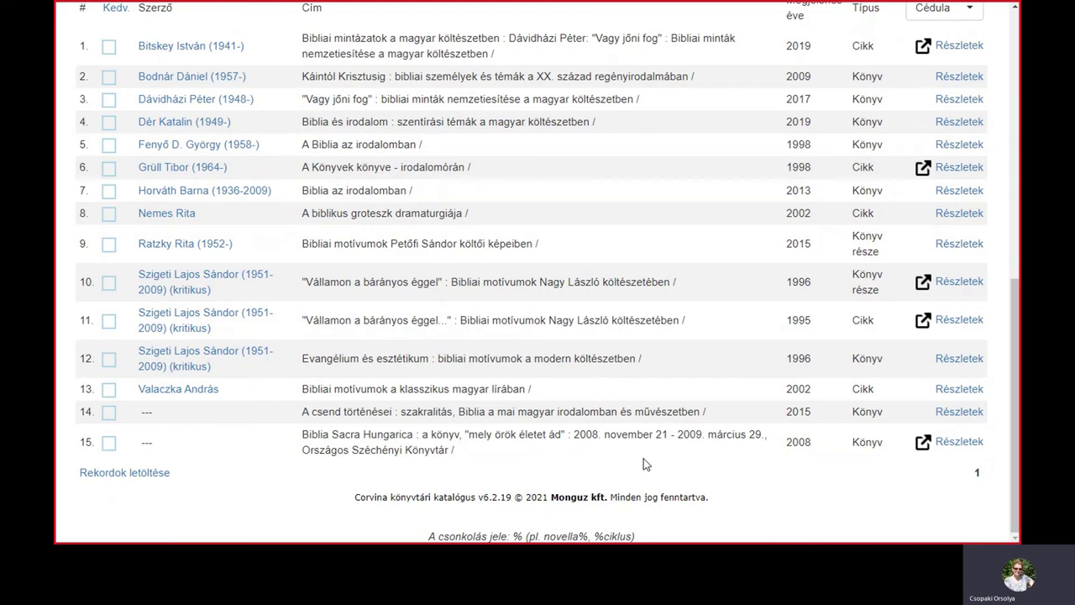
pyautogui.scroll(3, 664, 378)
pyautogui.scroll(-3, 680, 383)
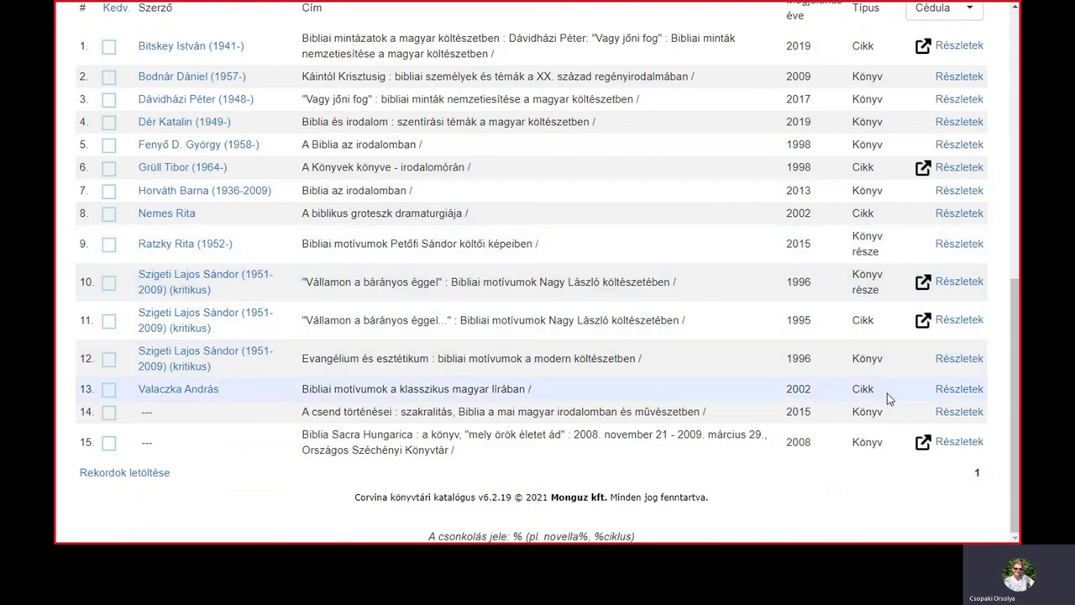
pyautogui.click(955, 246)
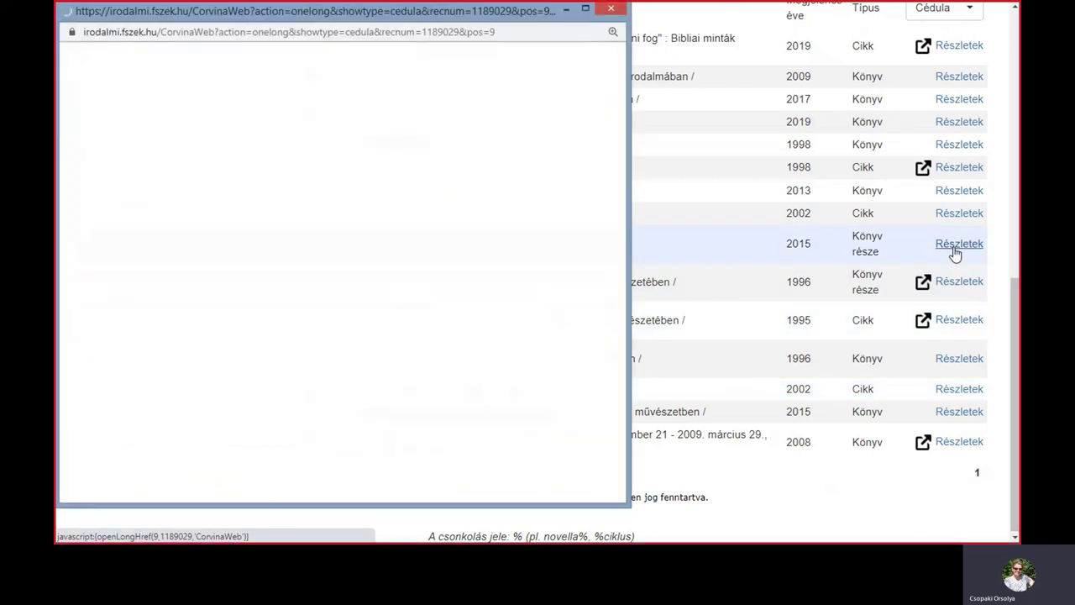
pyautogui.click(315, 66)
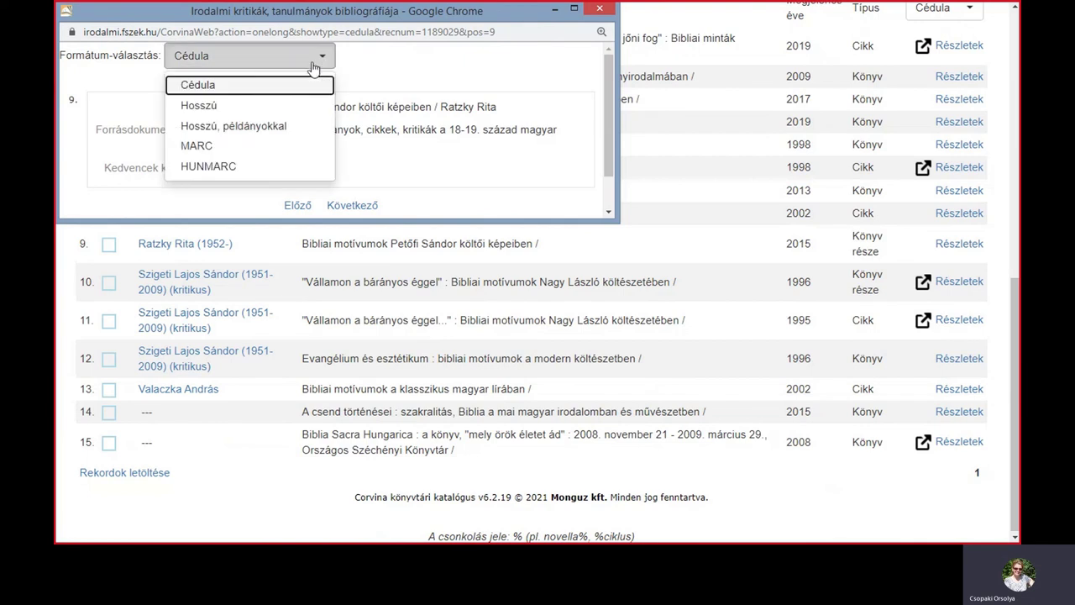
pyautogui.click(288, 126)
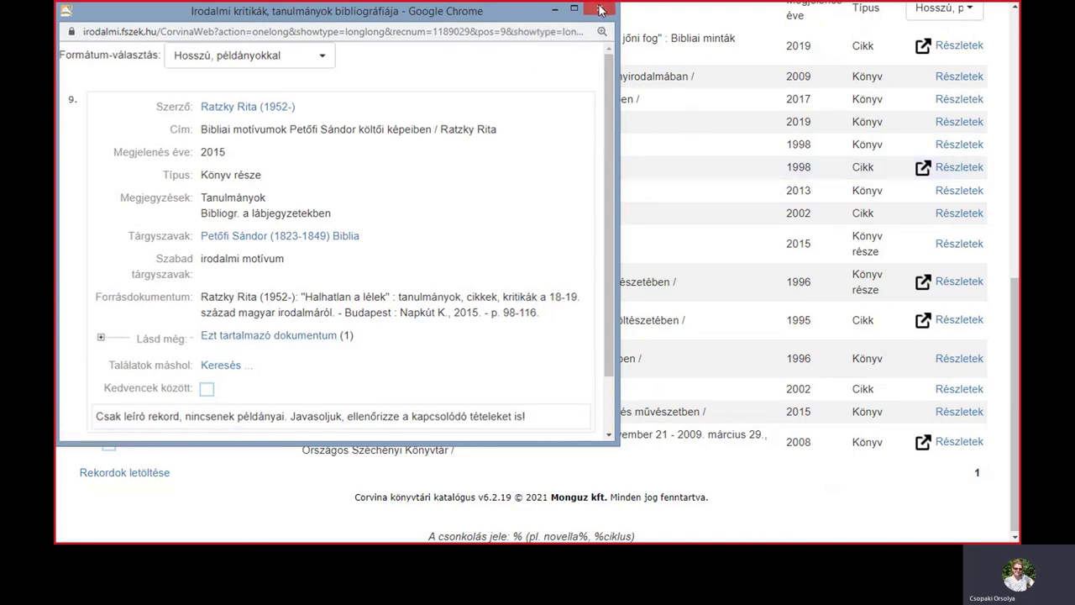
pyautogui.hotkey('ctrl', 'w')
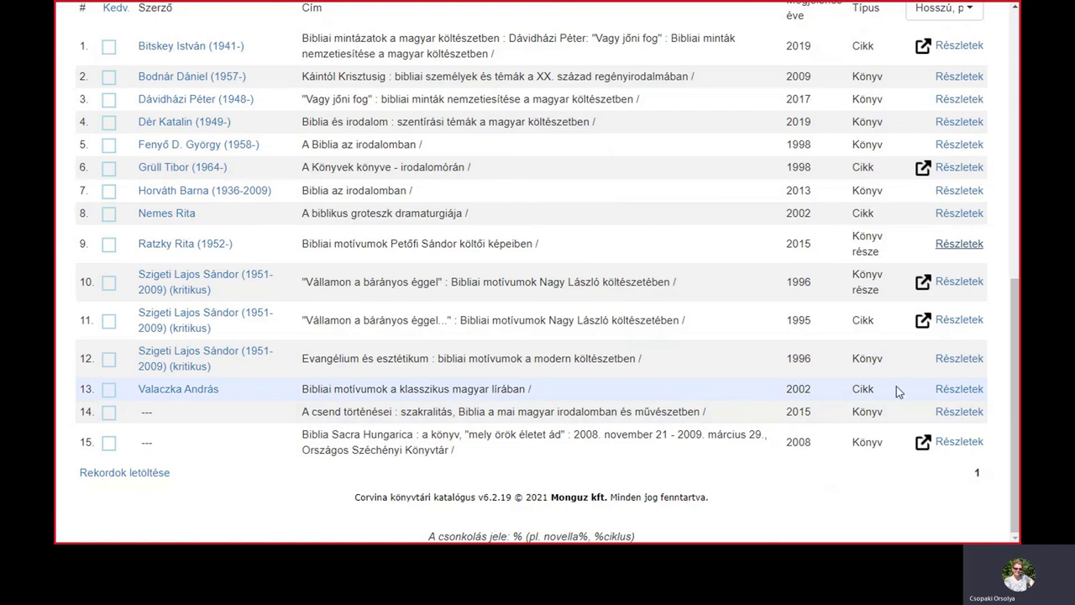
# - Open the details of "Bibliai motívumok a klasszikus magyar lírában" and copy the journal title "Magyar napló" from its source document field
pyautogui.click(958, 389)
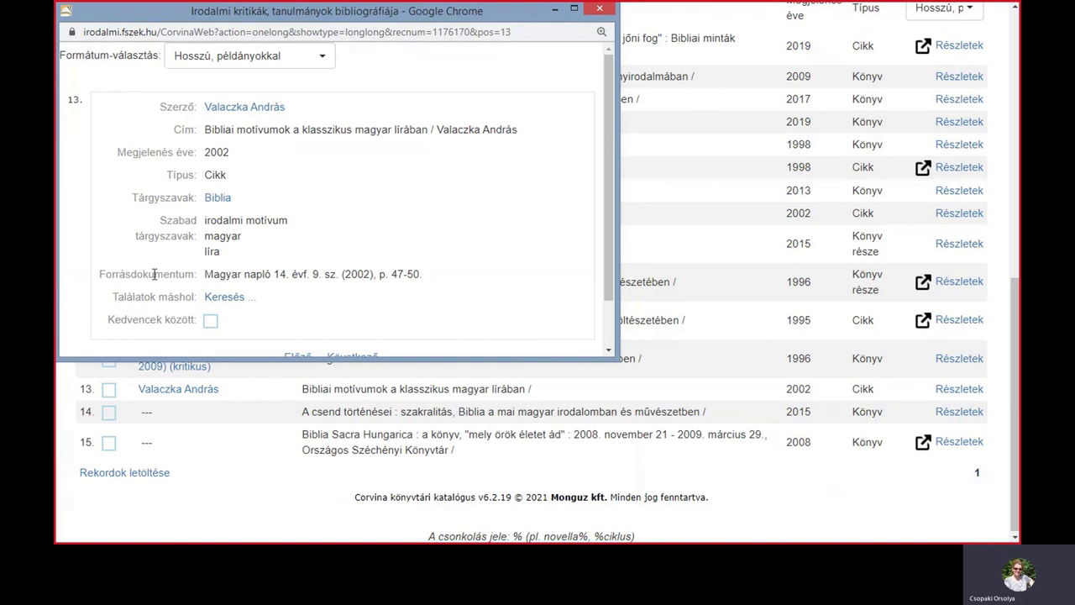
pyautogui.moveTo(205, 274); pyautogui.dragTo(276, 274)
pyautogui.hotkey('ctrl', 'c')
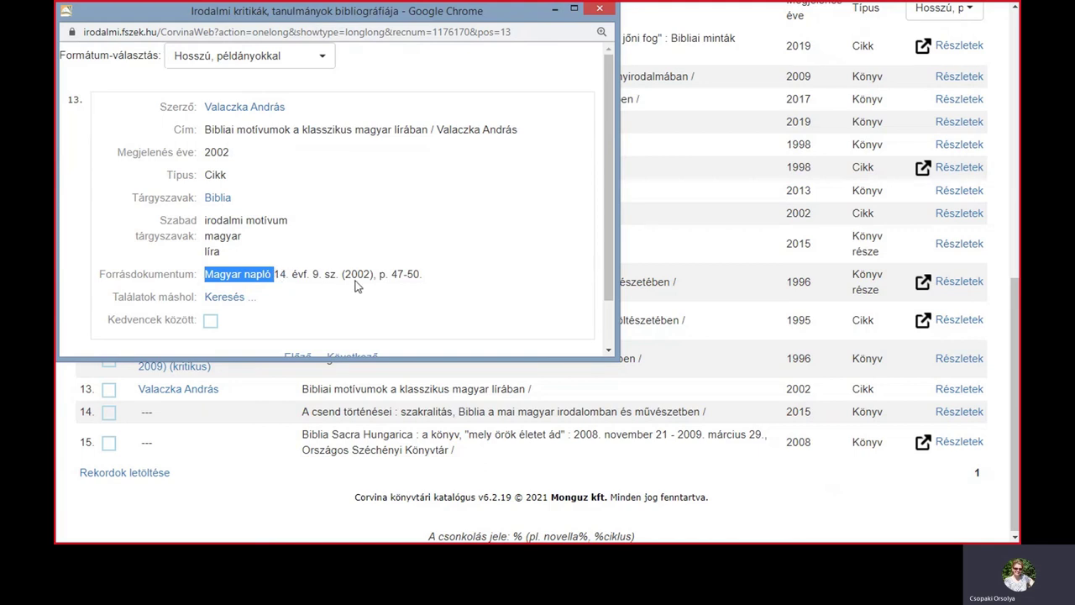
# - Close the record window, clear the search conditions and search for "Magyar napló" as a title, limited to the document type Időszaki kiadvány
pyautogui.click(600, 10)
pyautogui.scroll(6, 288, 389)
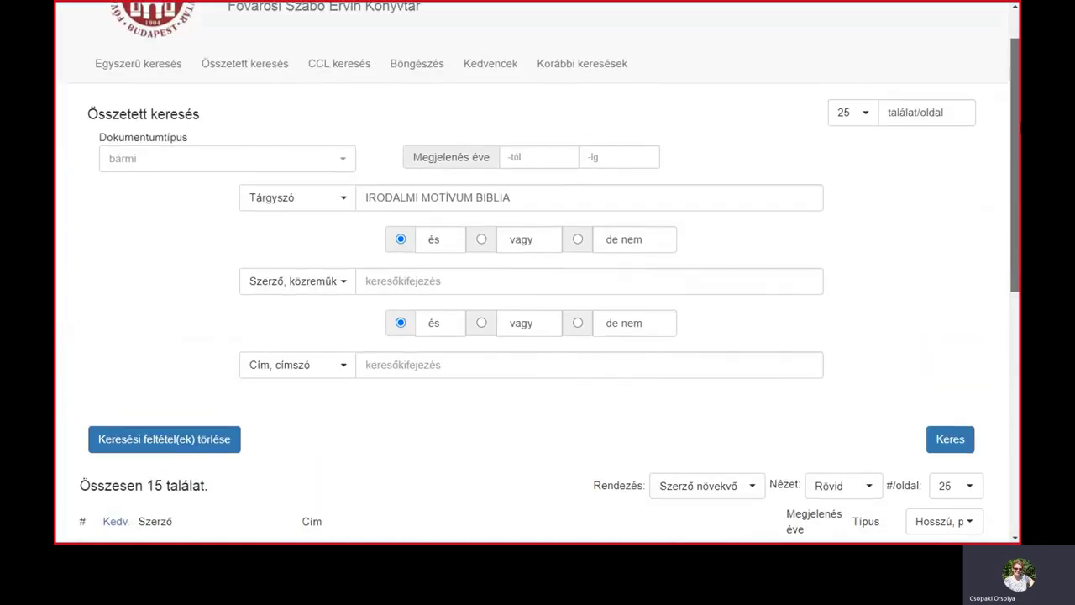
pyautogui.click(230, 451)
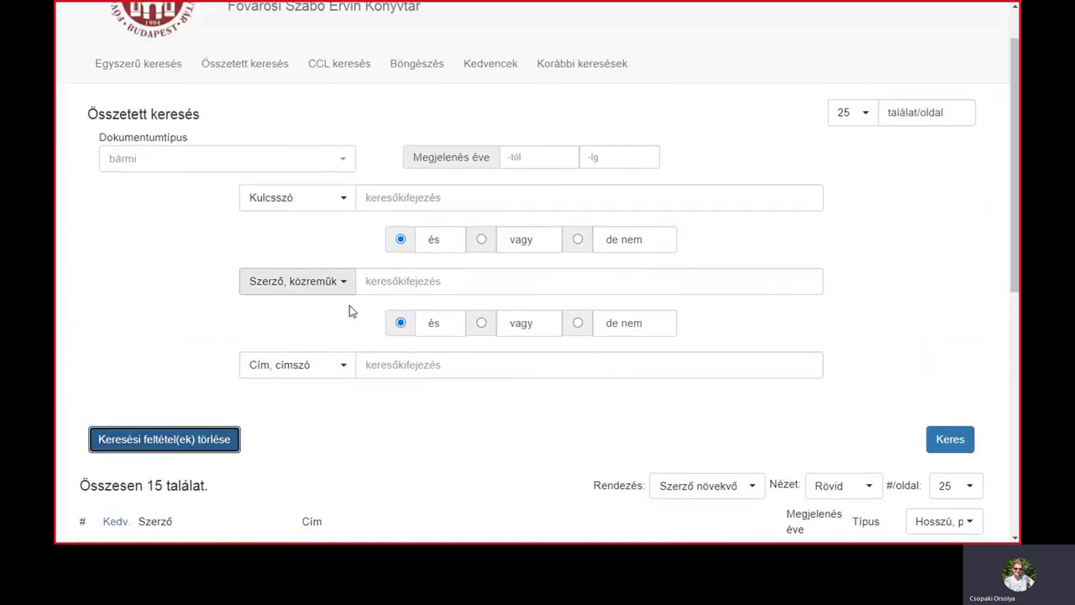
pyautogui.click(380, 365)
pyautogui.hotkey('ctrl', 'v')
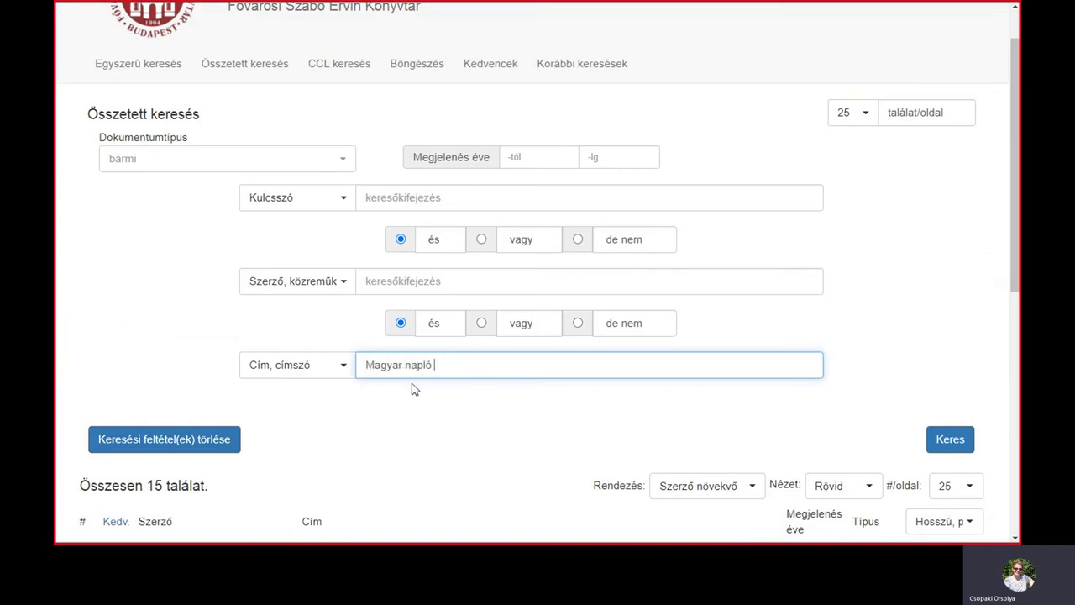
pyautogui.click(341, 158)
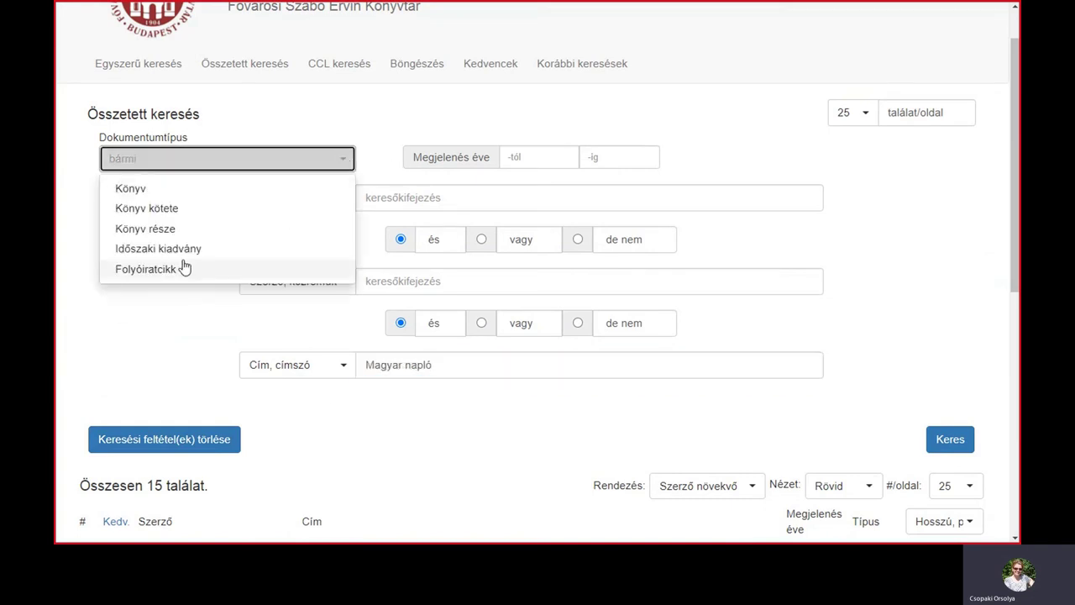
pyautogui.click(174, 252)
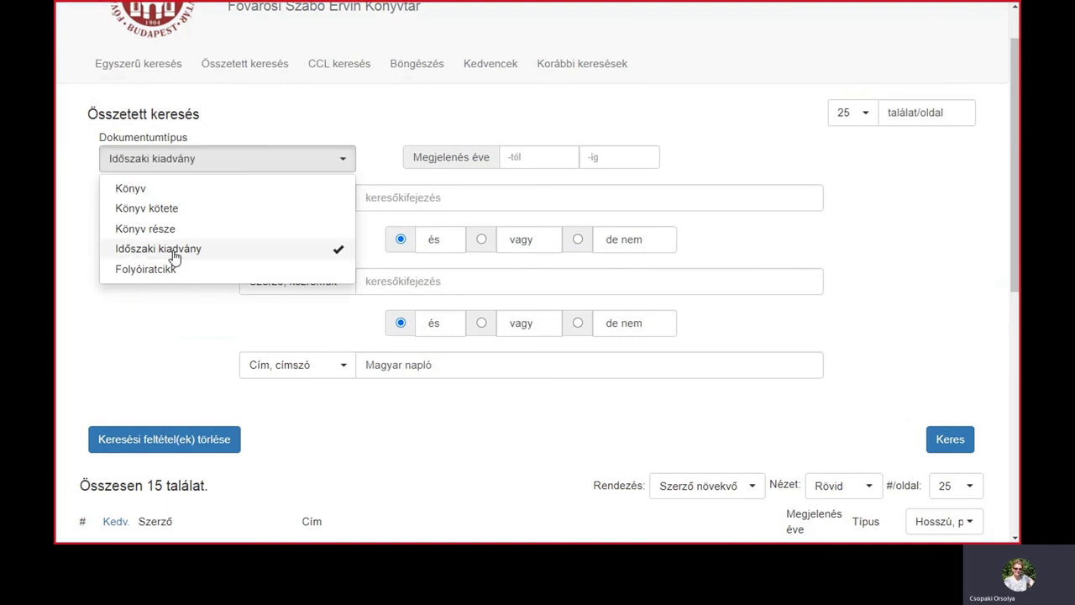
pyautogui.click(567, 435)
pyautogui.click(960, 439)
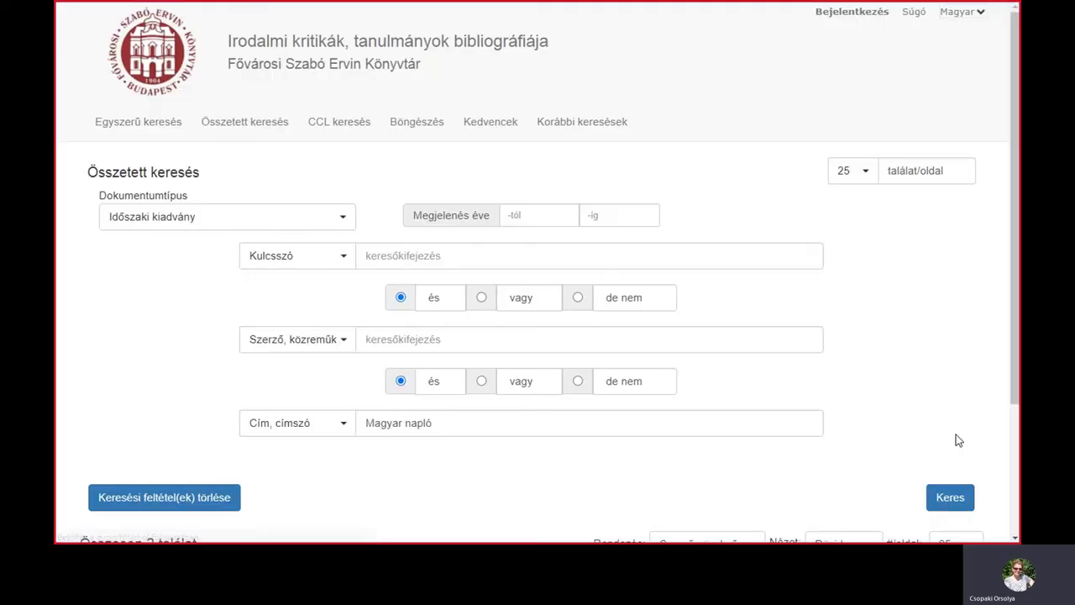
# - View the details of "Magyar napló : az írók lapja" in the "Hosszú, példányokkal" format
pyautogui.scroll(-2, 834, 360)
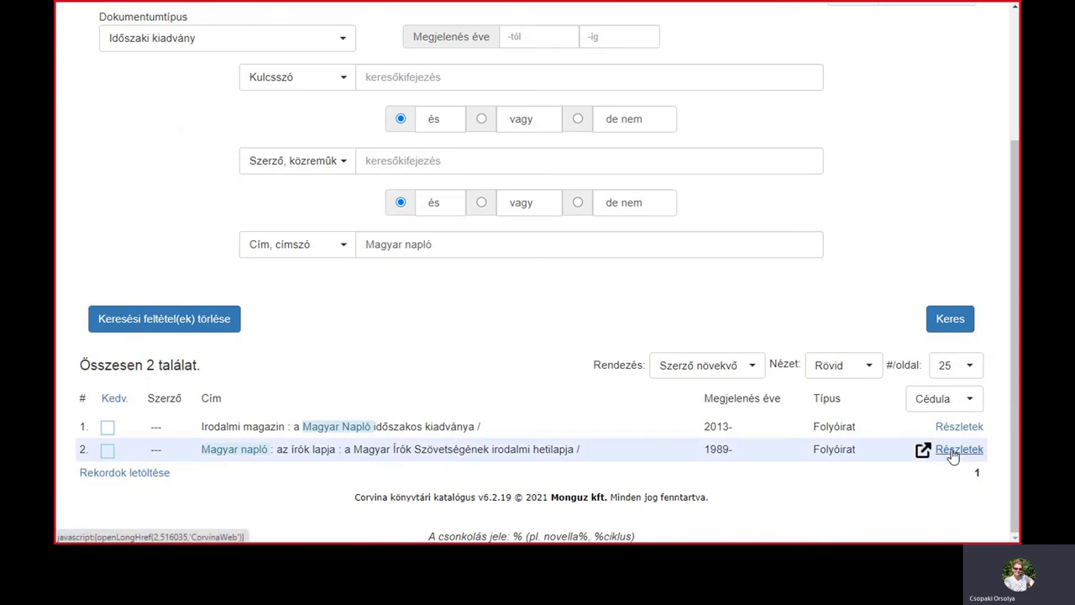
pyautogui.click(954, 454)
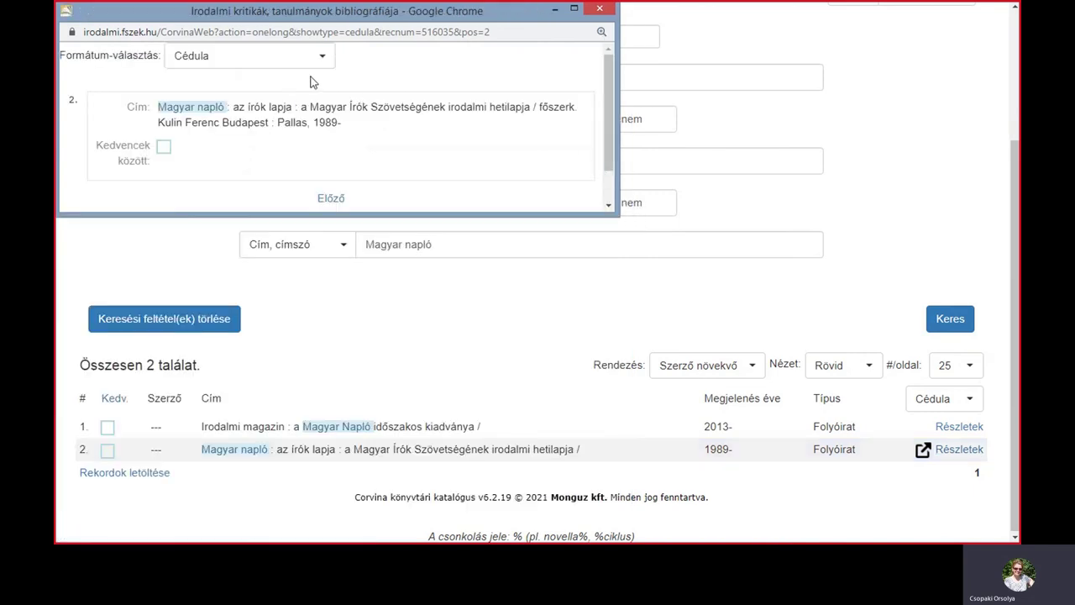
pyautogui.click(325, 65)
pyautogui.click(262, 126)
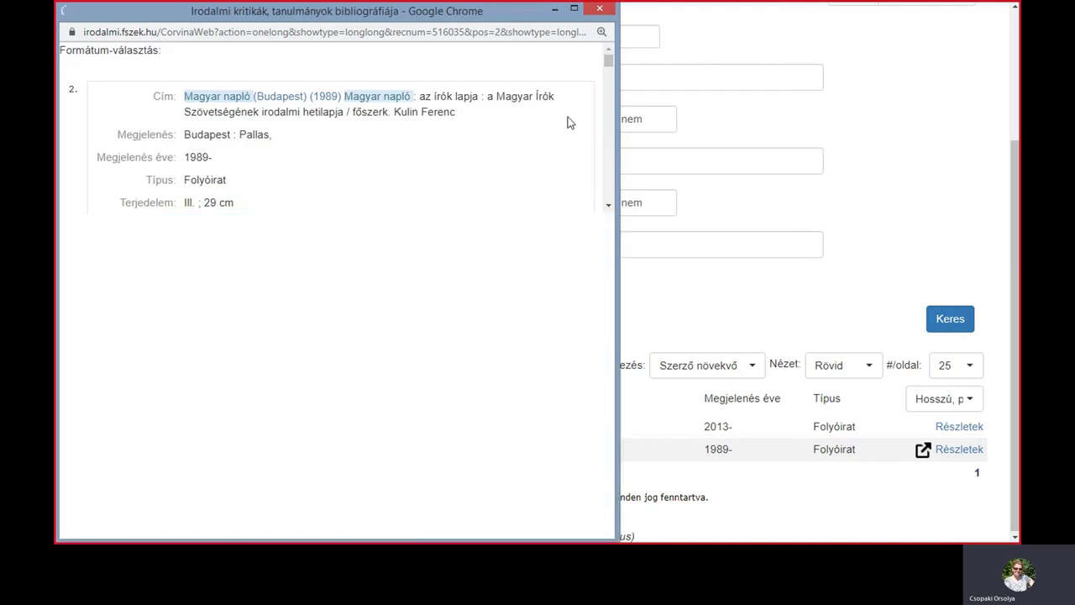
pyautogui.moveTo(606, 73); pyautogui.dragTo(608, 135)
# - Follow the record's link to the digitised Magyar Napló in ADT and open the 2002 volume (14. évfolyam, 1-12. szám)
pyautogui.click(227, 275)
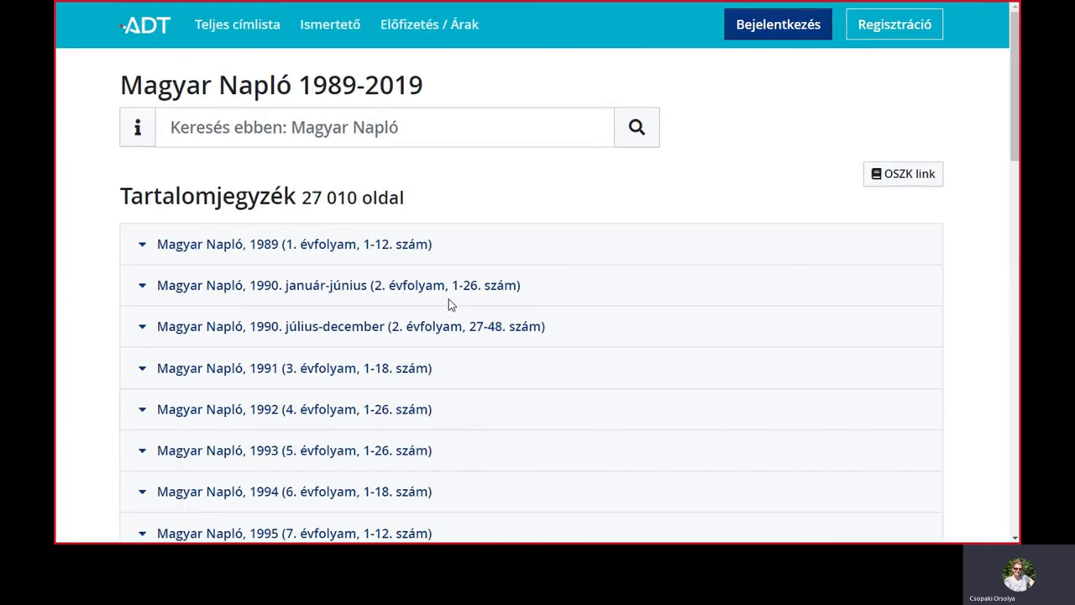
pyautogui.scroll(-1, 449, 307)
pyautogui.scroll(-5, 450, 316)
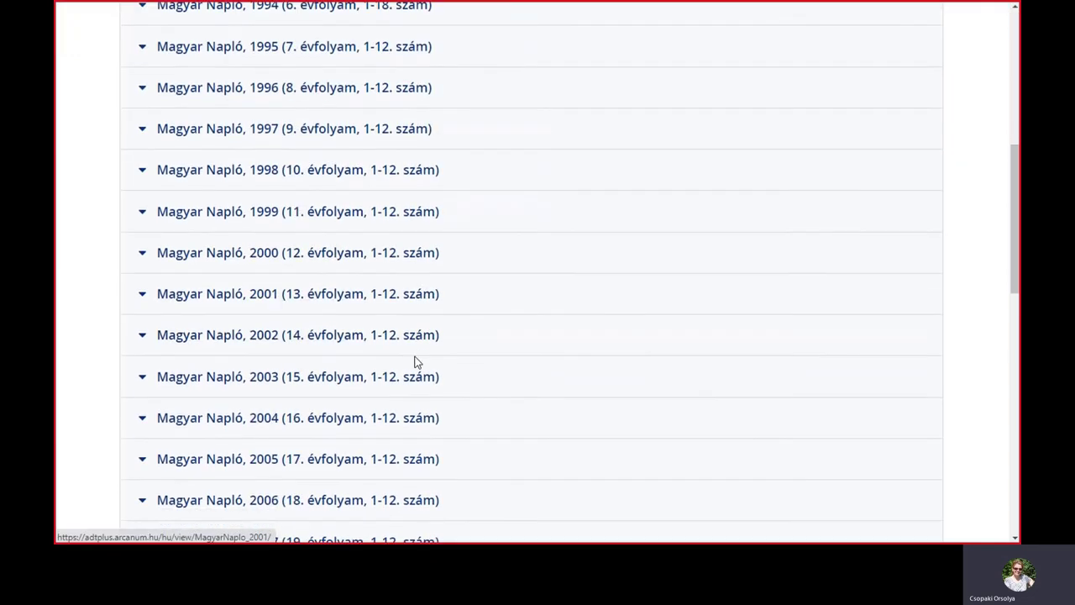
pyautogui.click(300, 328)
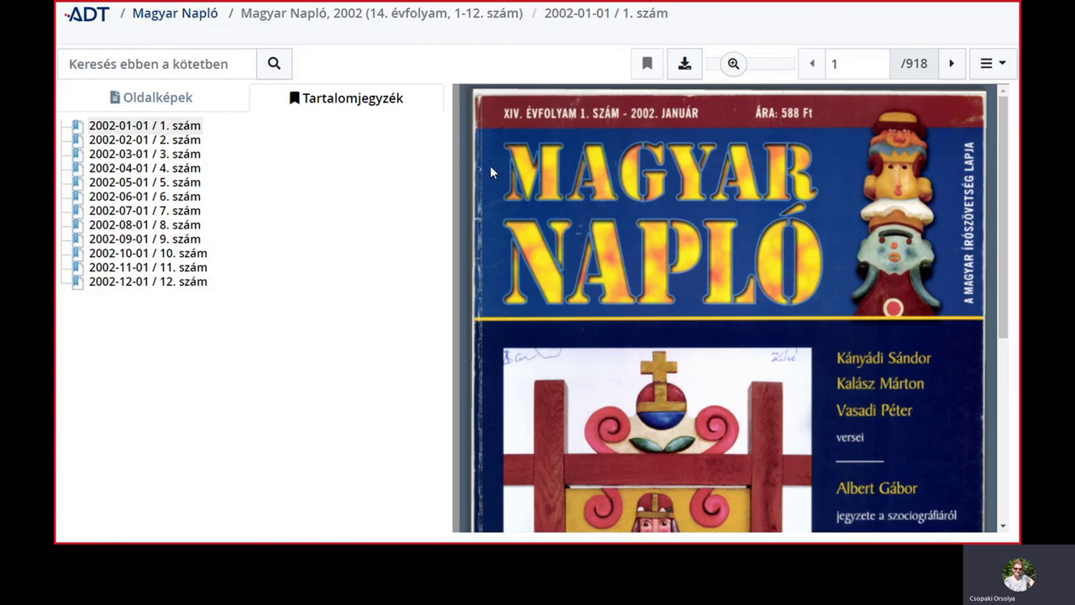
# - Return to the bibliography's advanced search page and clear all search conditions
pyautogui.hotkey('alt', 'Left')
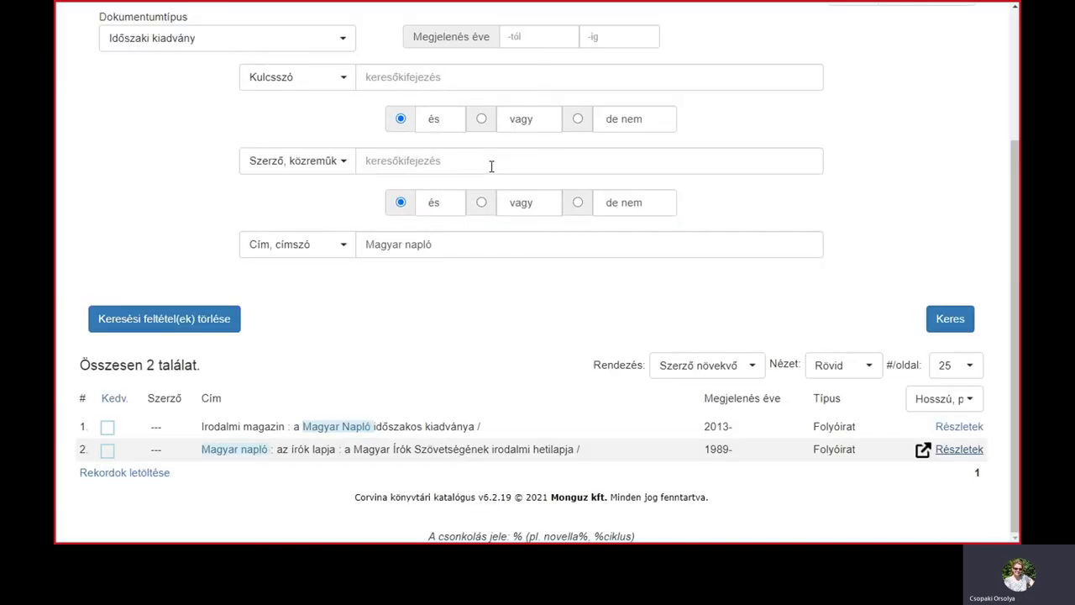
pyautogui.scroll(2, 549, 211)
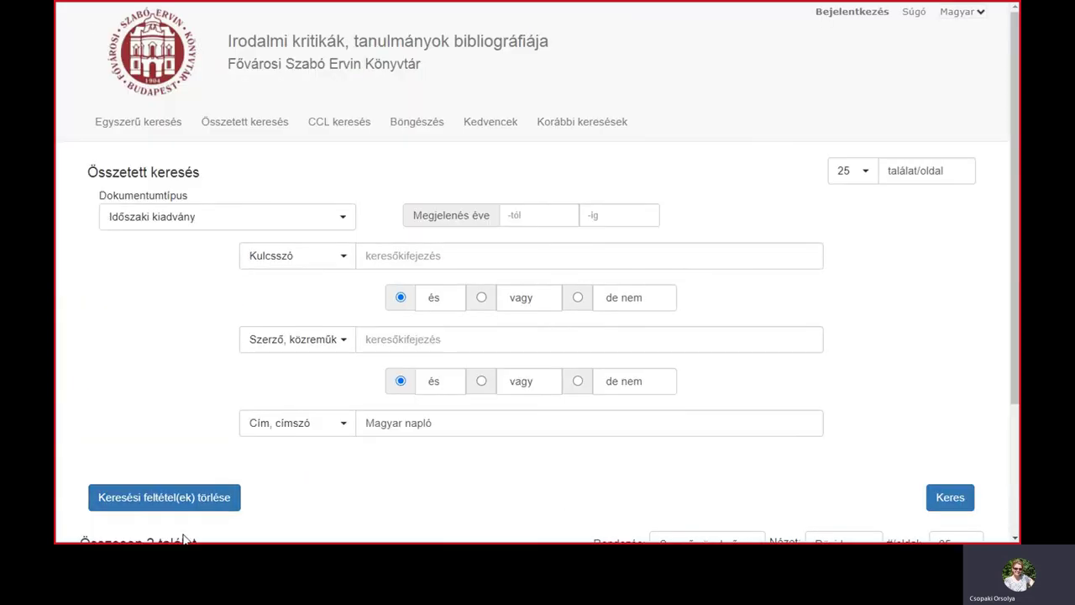
pyautogui.click(224, 499)
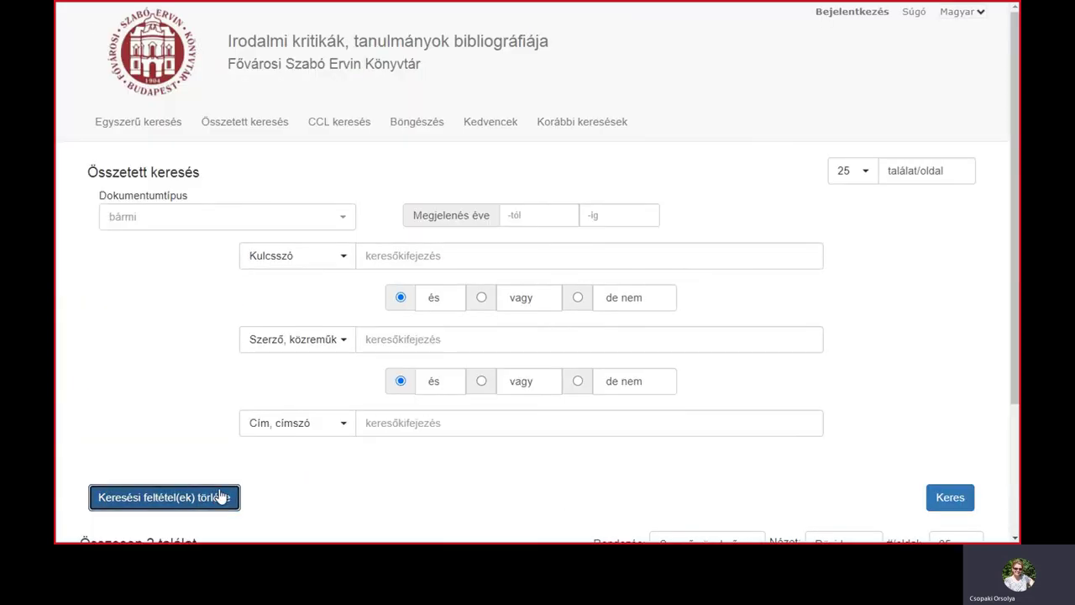
pyautogui.click(343, 261)
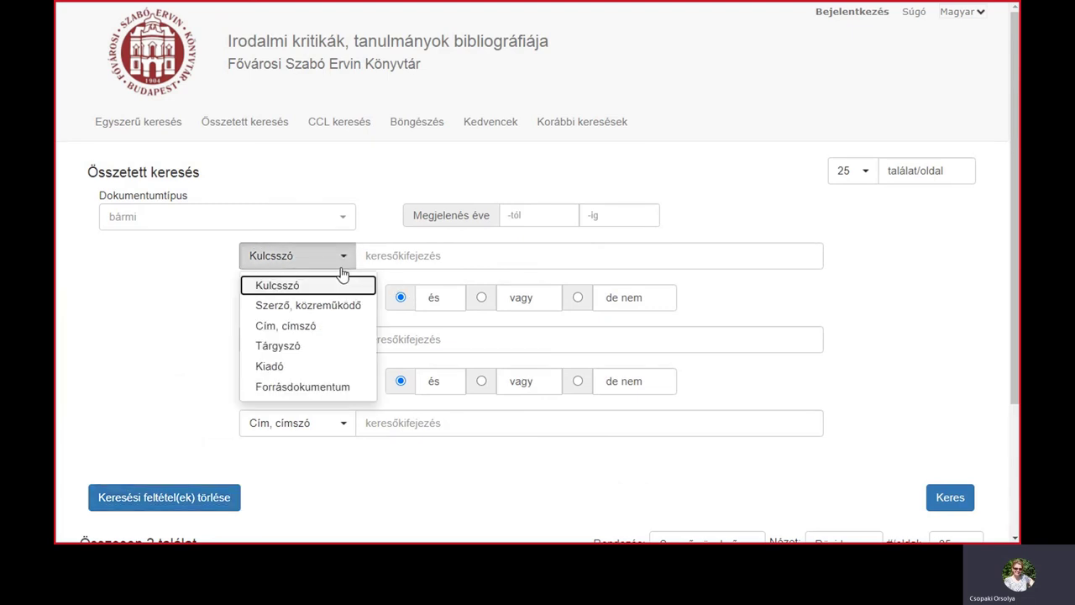
pyautogui.click(314, 348)
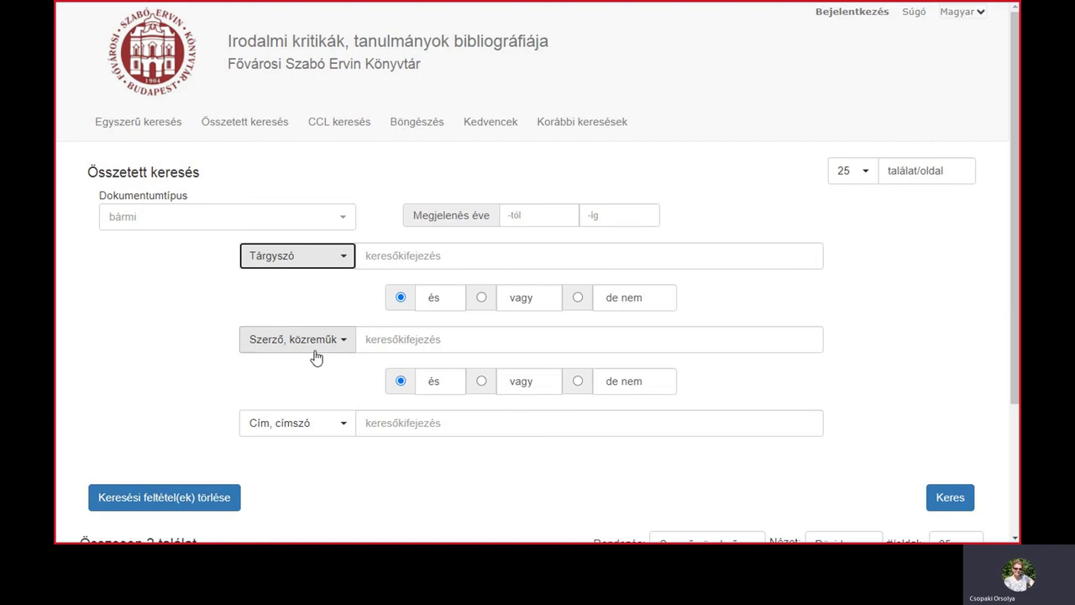
pyautogui.click(508, 256)
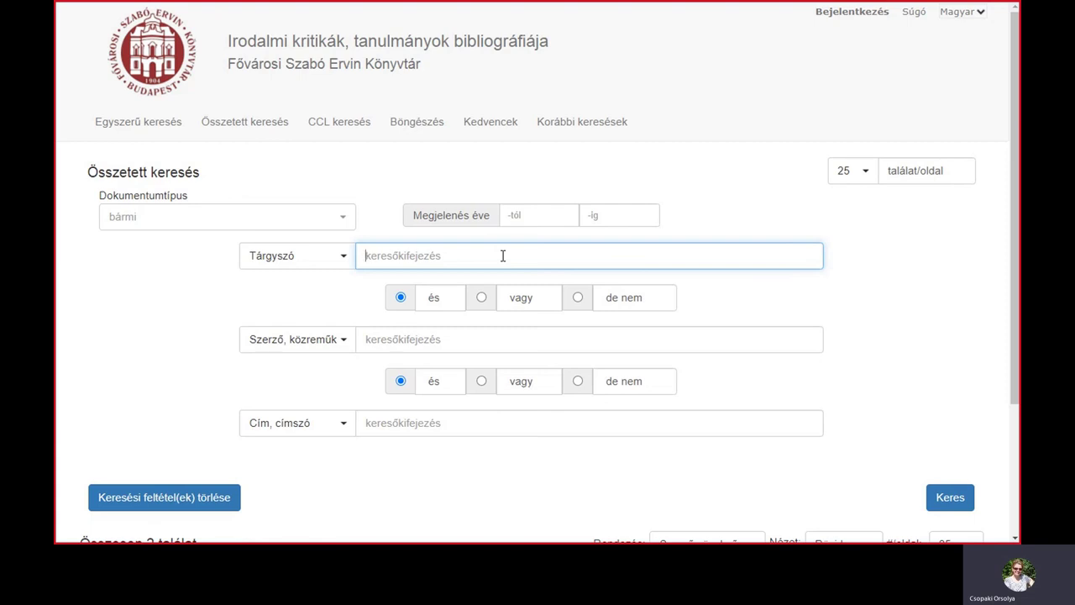
pyautogui.click(345, 261)
pyautogui.click(340, 286)
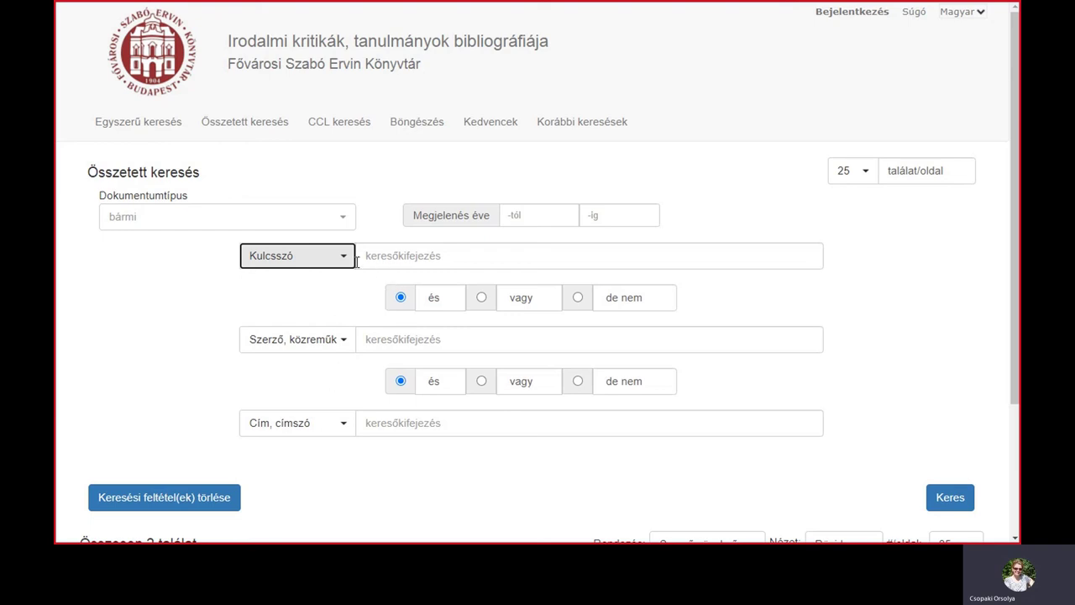
# - Search for "AJÁNLÓ VERS ARANY JÁNOS" as a subject heading (Tárgyszó)
pyautogui.click(343, 257)
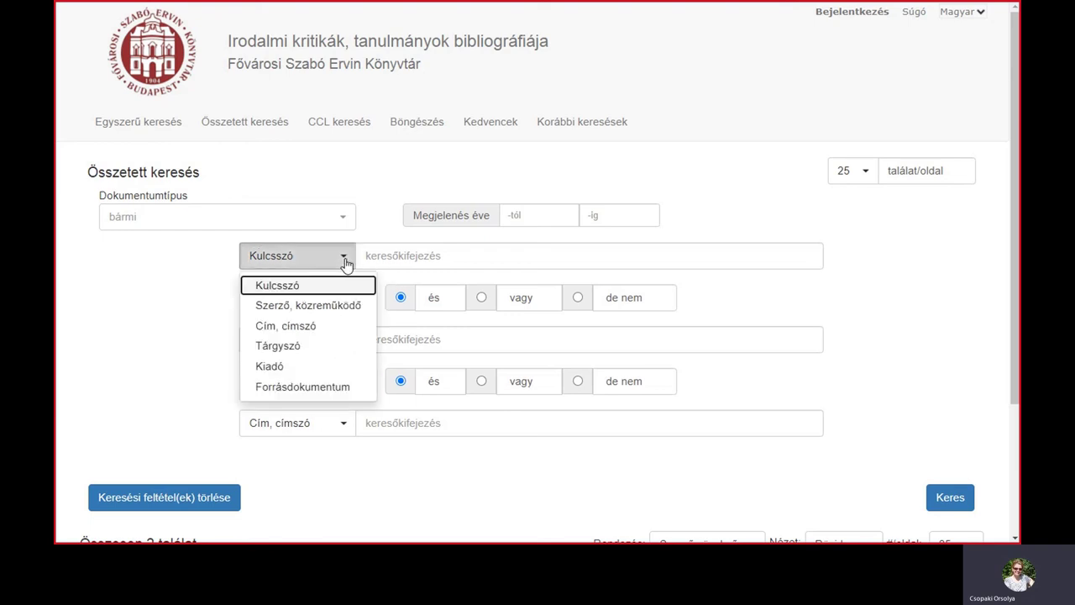
pyautogui.click(312, 349)
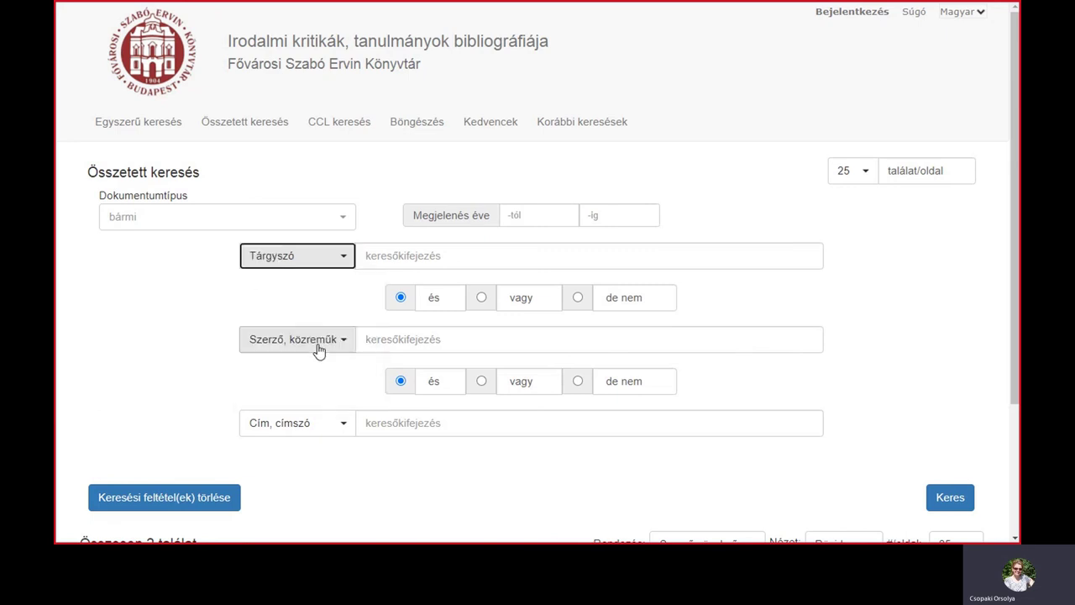
pyautogui.click(420, 255)
pyautogui.write('AJÁN')
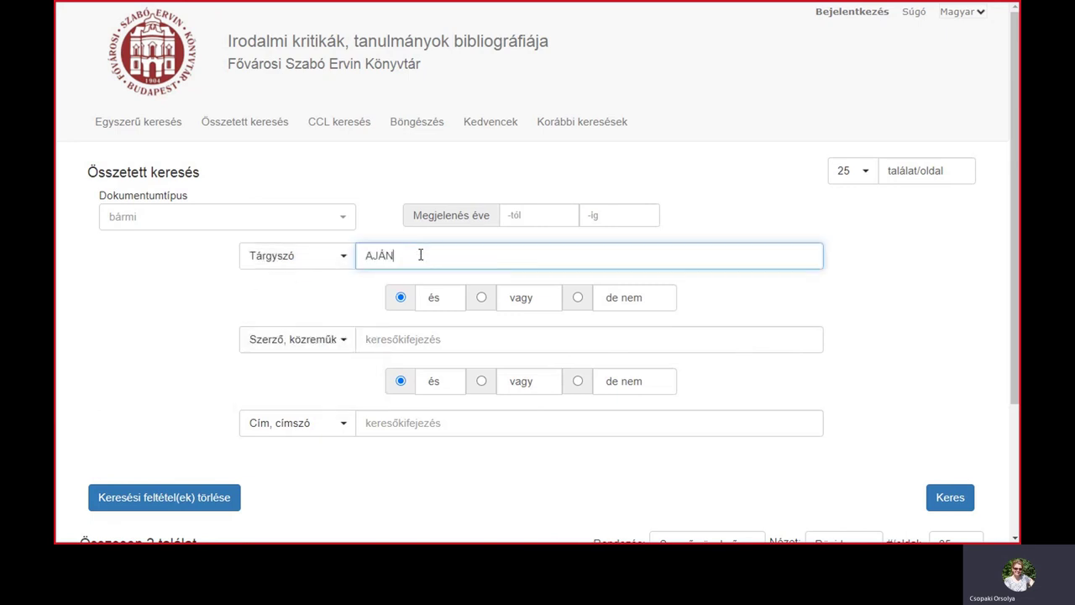
pyautogui.write('LÓ VERS')
pyautogui.write('ARANY JÁNOS')
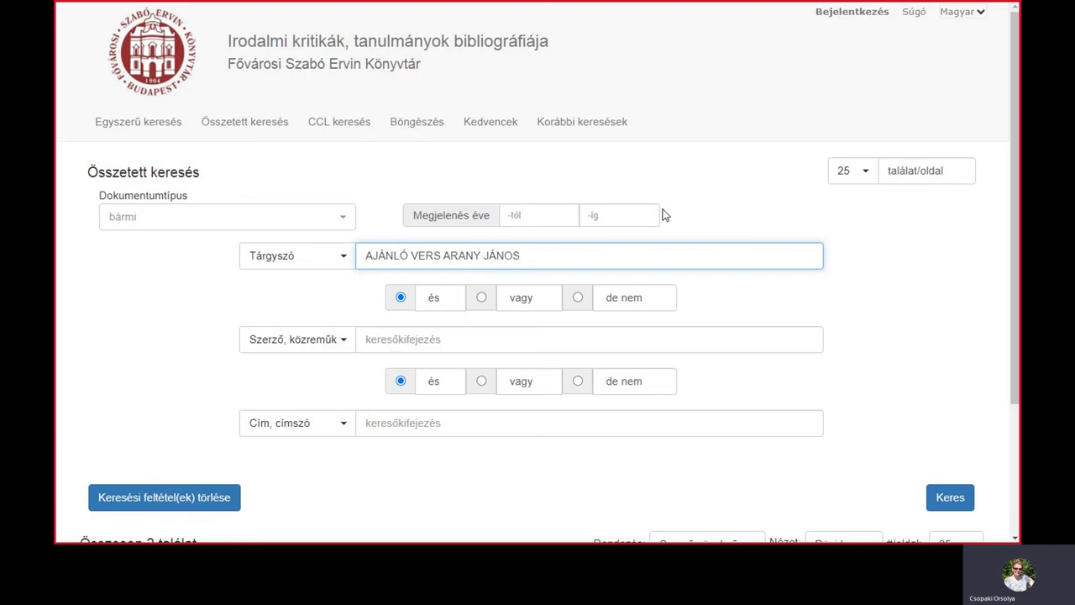
pyautogui.press('Return')
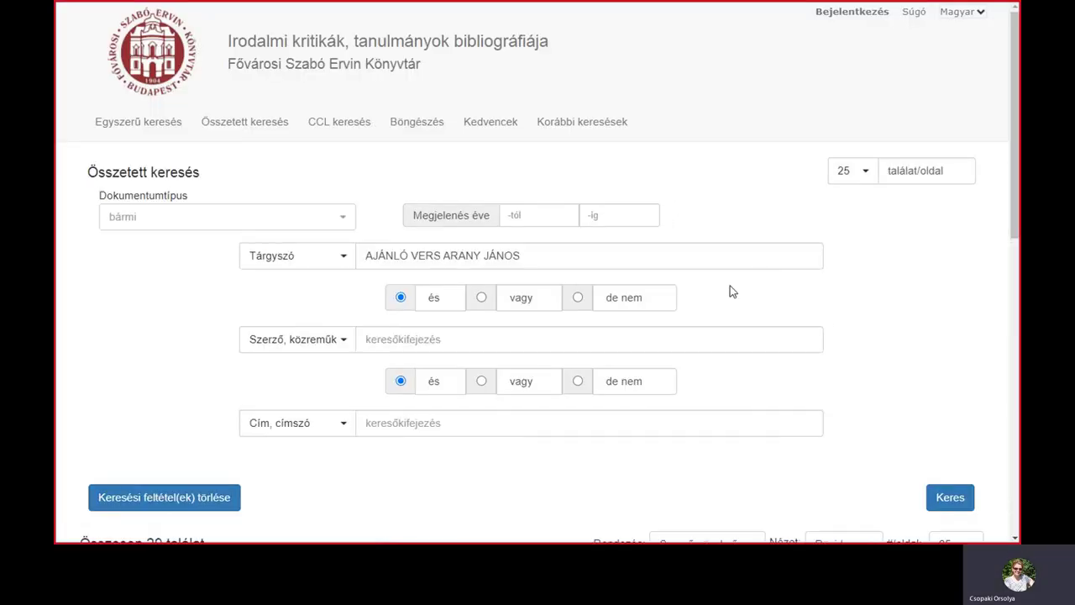
# - Open the full text of "Csalárd ökör : a 200 éves Arany Jánosnak, hódoló tisztelettel", enlarge it to 150% and look through the poem
pyautogui.scroll(-4, 858, 314)
pyautogui.scroll(-3, 858, 317)
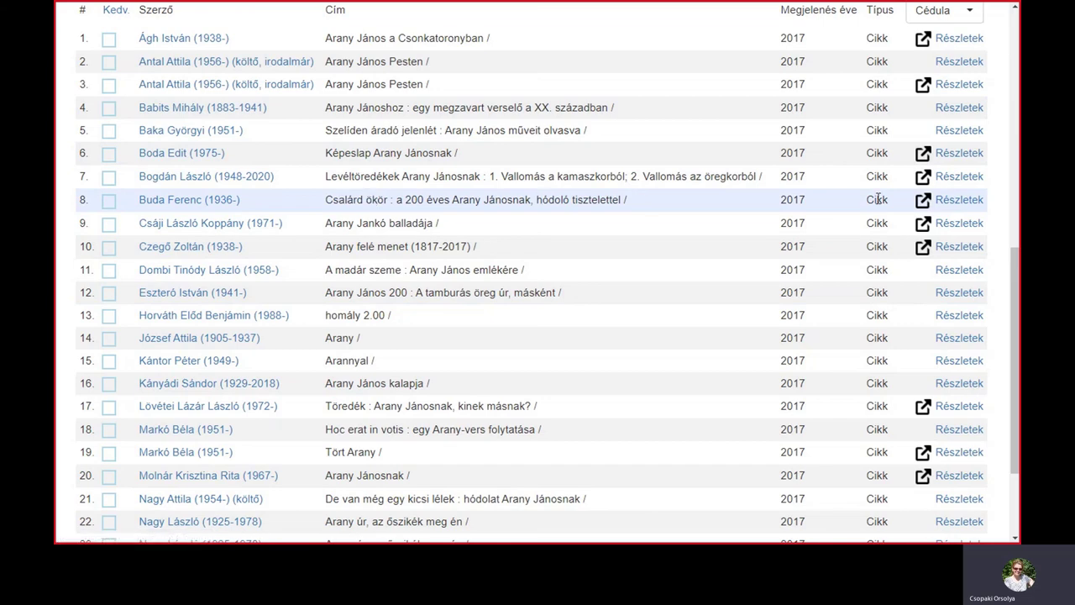
pyautogui.click(923, 202)
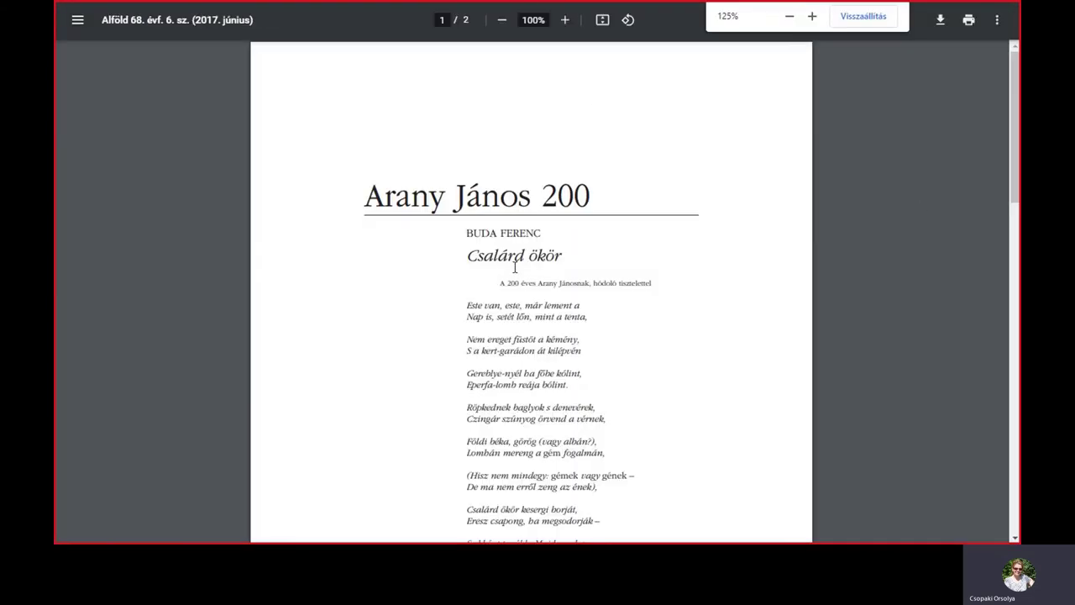
pyautogui.click(565, 19)
pyautogui.click(565, 19)
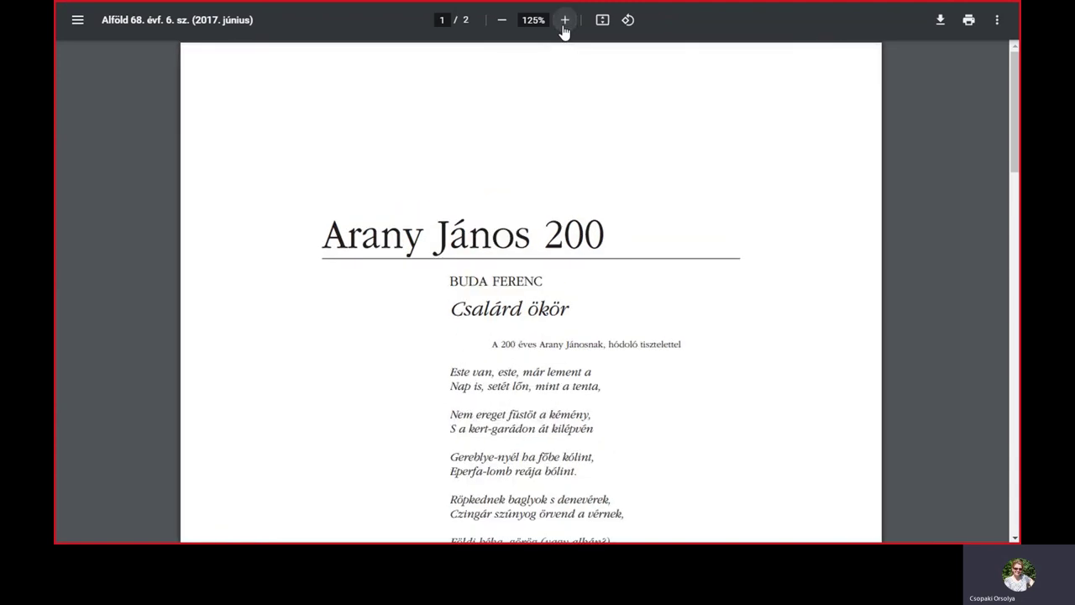
pyautogui.click(564, 20)
pyautogui.scroll(-4, 720, 404)
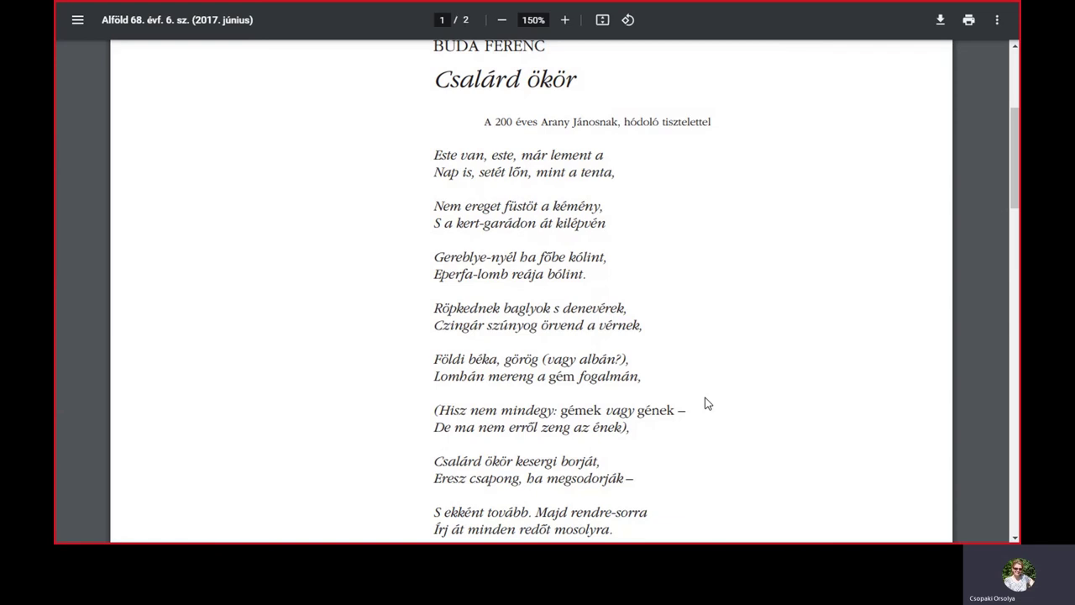
pyautogui.scroll(2, 660, 398)
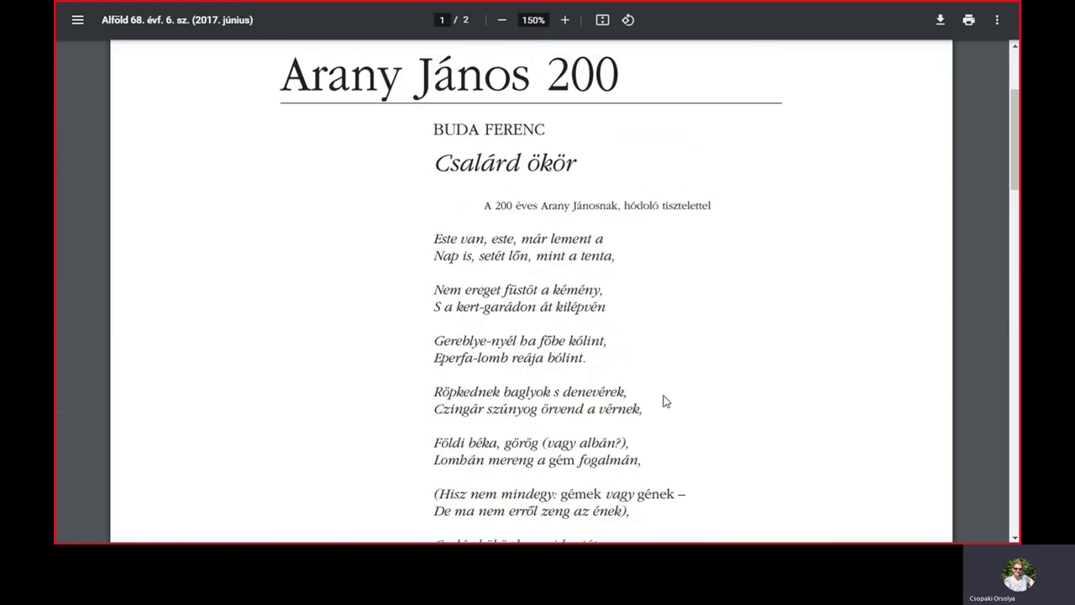
pyautogui.scroll(3, 671, 394)
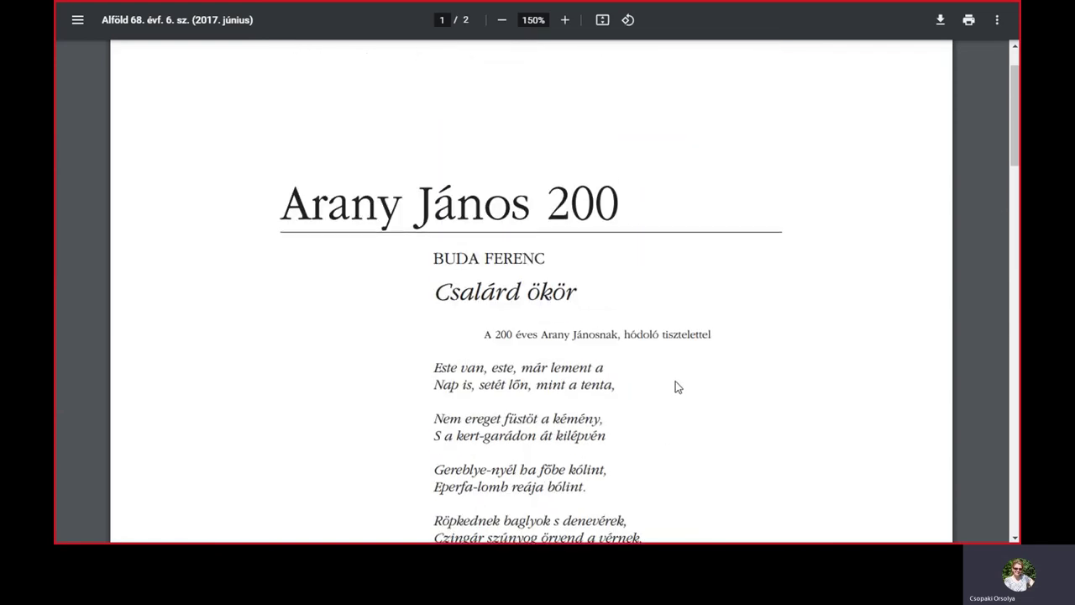
# - Switch to the Microsoft Teams meeting window, turn the camera on and display the additional meeting options
pyautogui.hotkey('alt', 'Tab')
pyautogui.hotkey('alt', 'Tab')
pyautogui.hotkey('alt', 'Tab')
pyautogui.hotkey('alt', 'Tab')
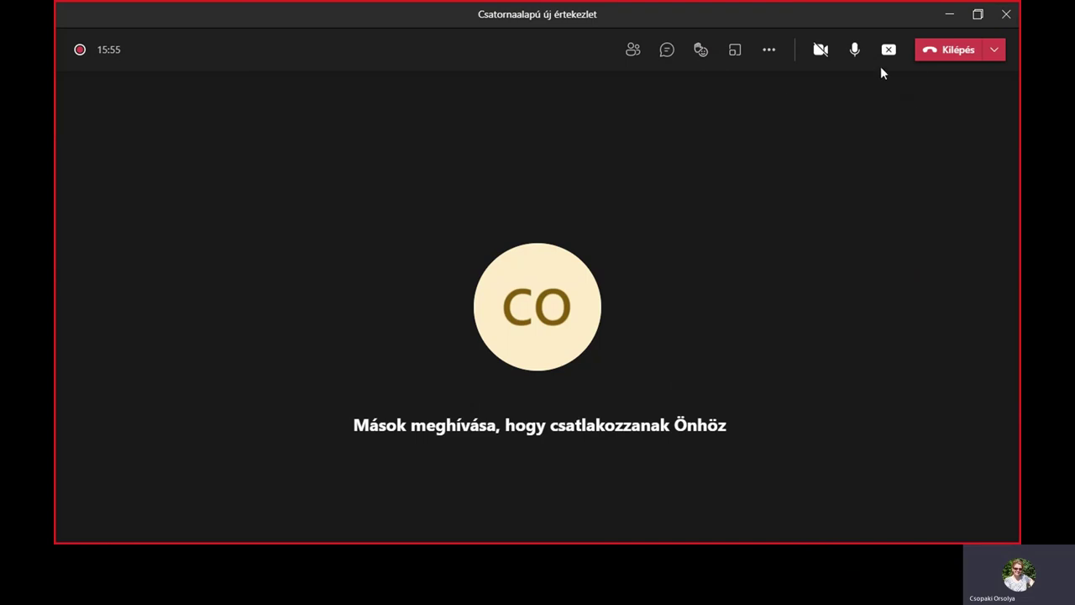
pyautogui.click(822, 56)
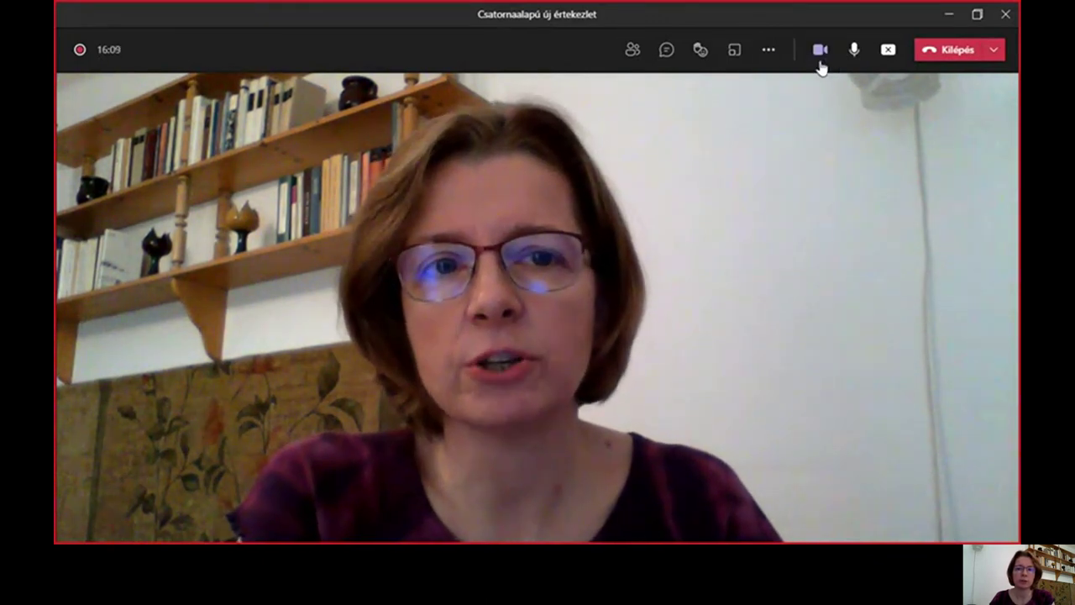
pyautogui.click(768, 54)
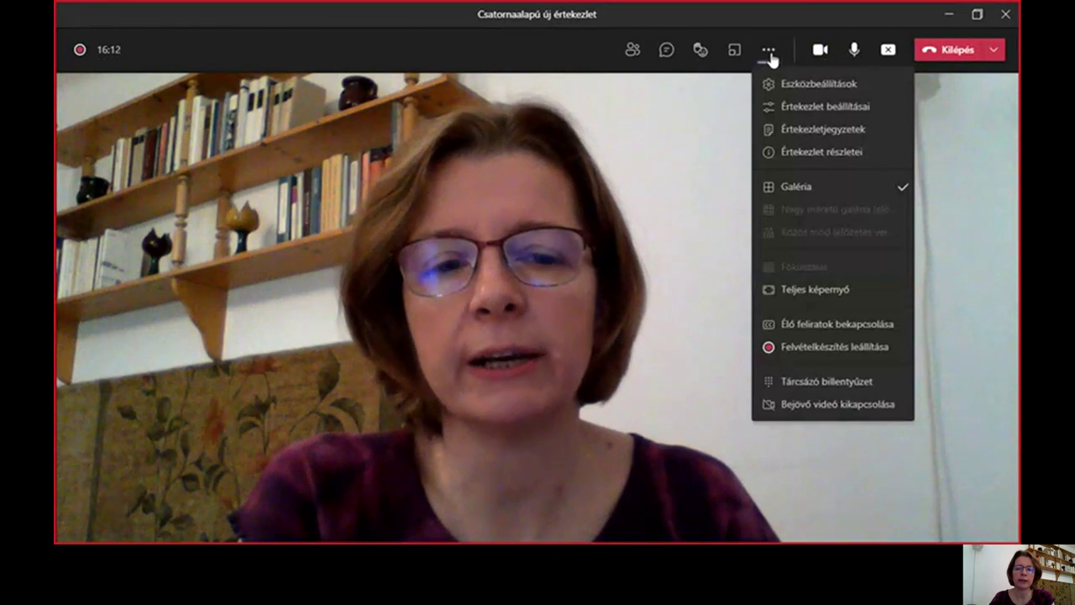